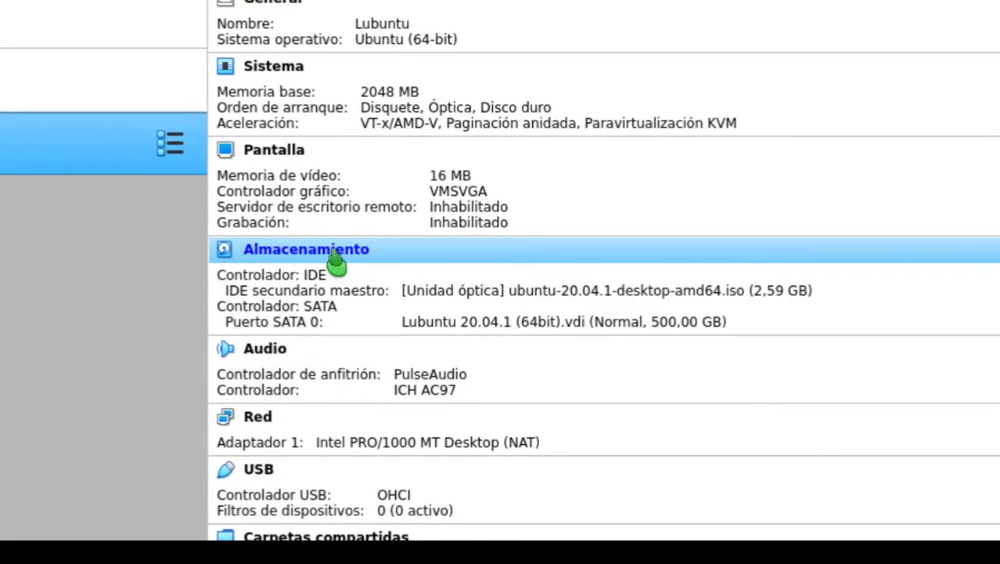
- Open the storage settings of the Lubuntu virtual machine
click(337, 264)
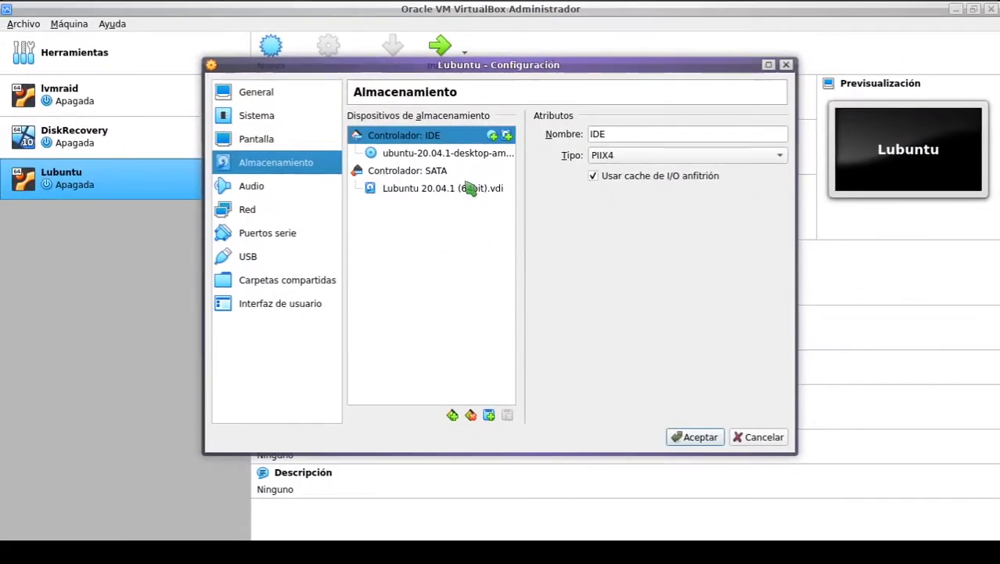
click(786, 65)
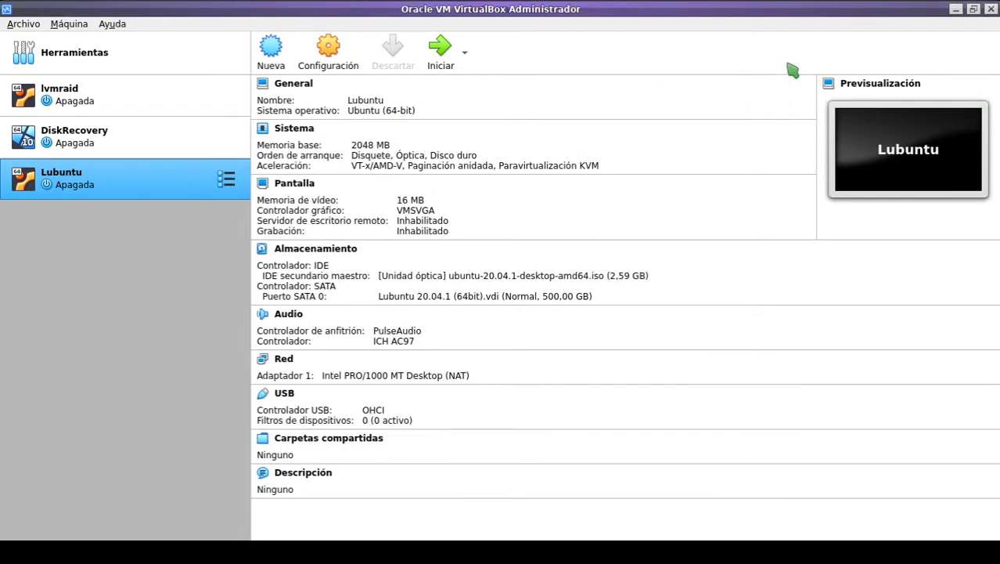
click(344, 63)
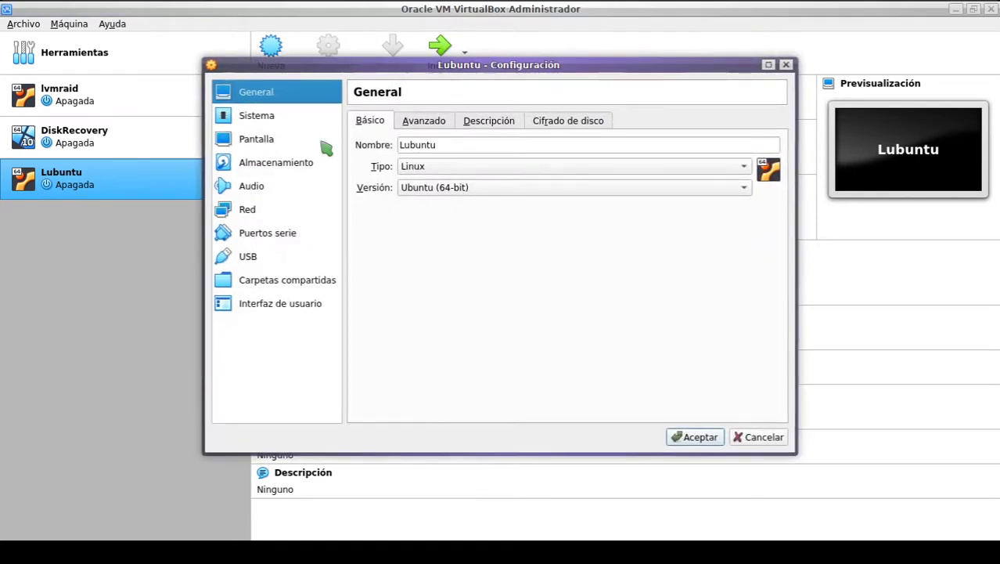
click(288, 162)
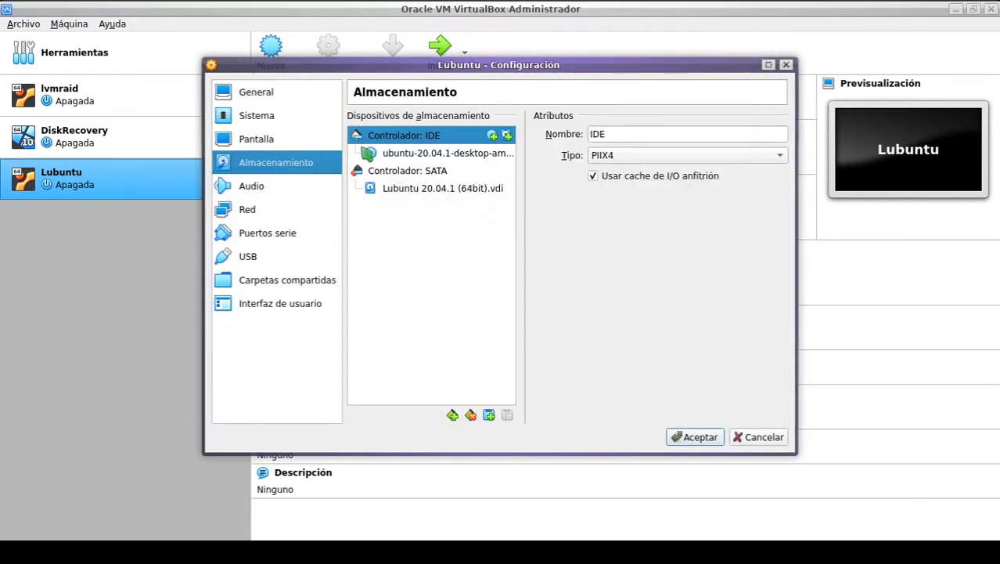
drag(368, 153, 464, 309)
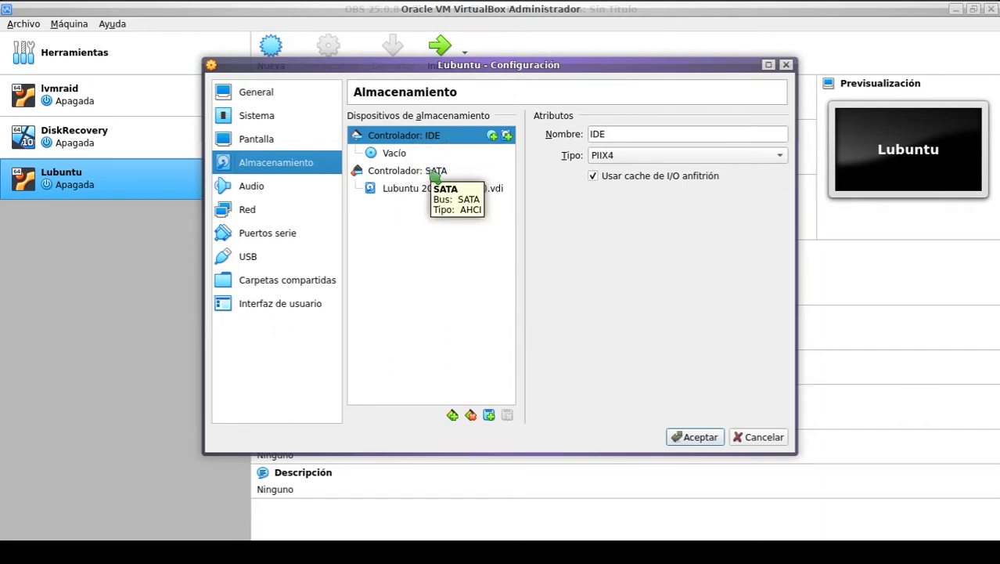
- Switch to Firefox and look through the image results for IDE and SATA mainboard cables
key(alt+Tab)
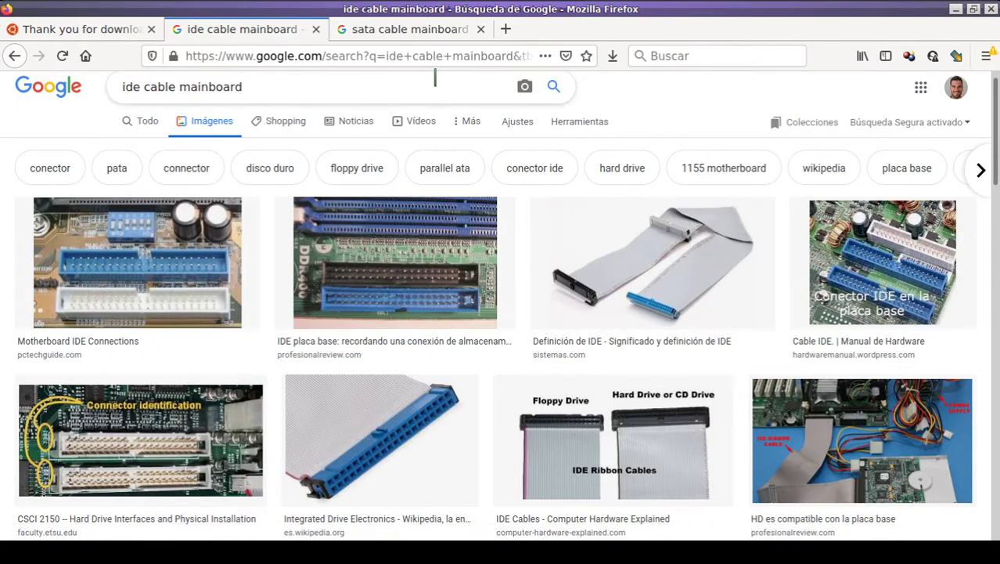
click(378, 29)
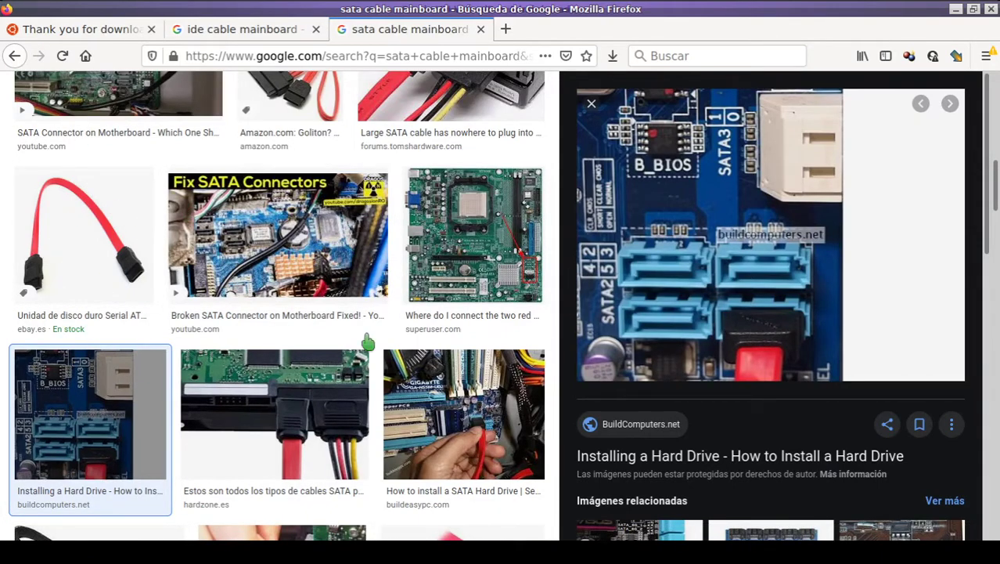
scroll(349, 360, up, 3)
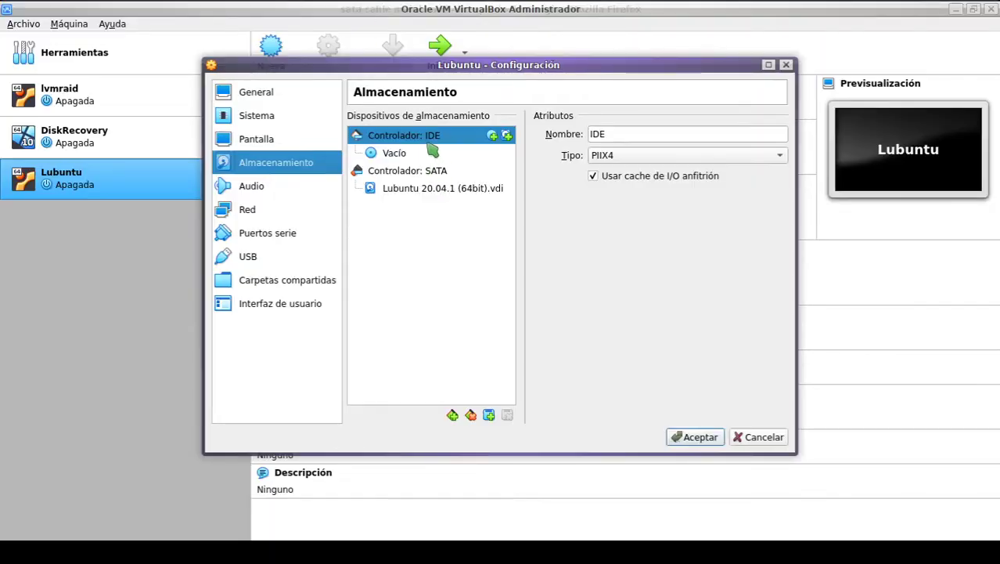
- Return to VirtualBox and compare the attributes of the IDE and SATA controllers in the storage device list
drag(409, 173, 456, 418)
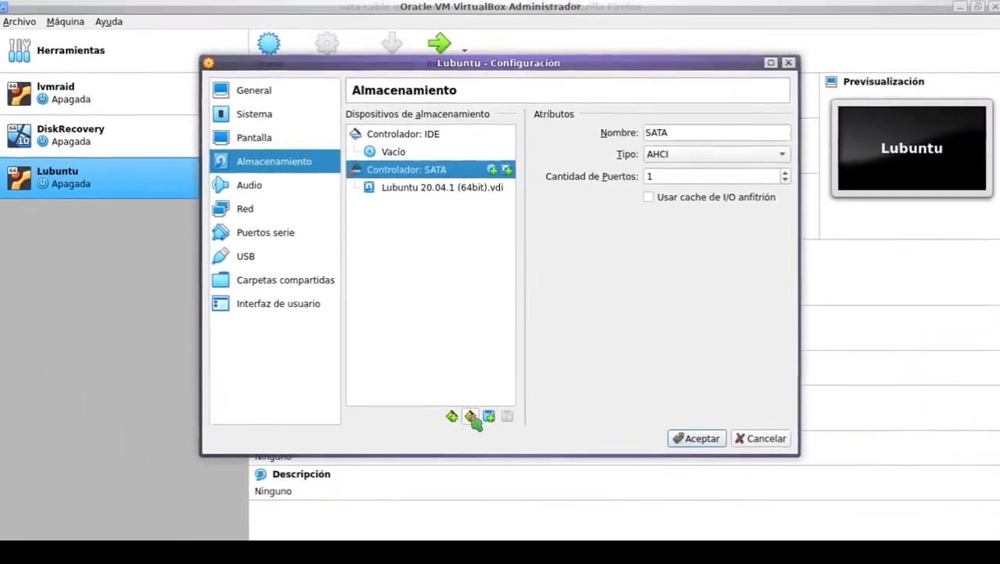
click(411, 135)
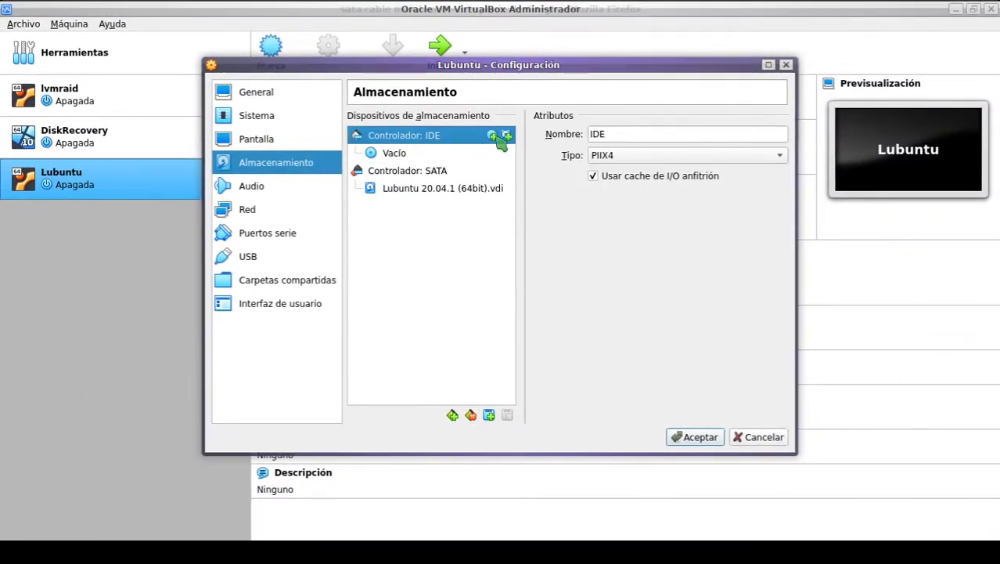
click(421, 174)
click(428, 140)
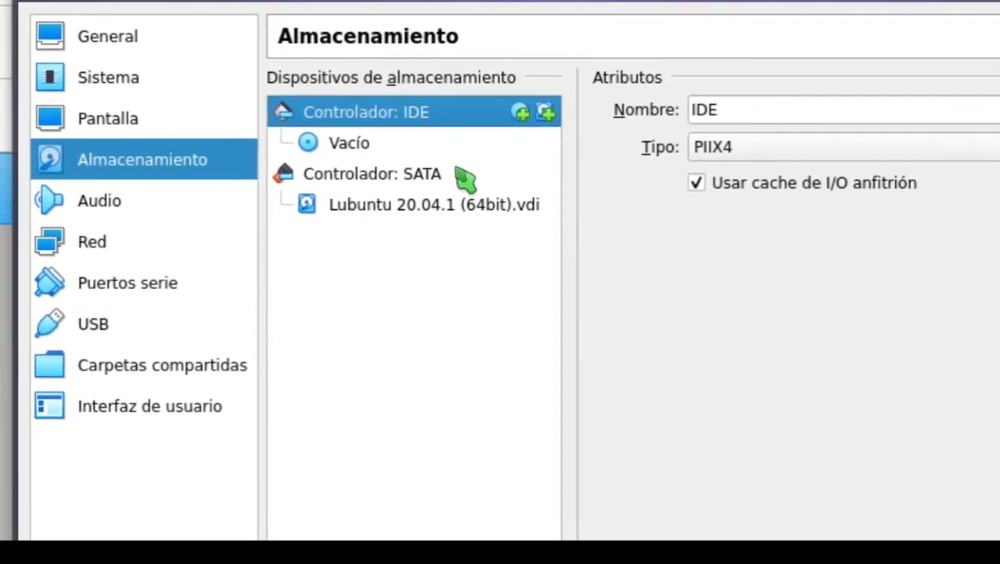
- Open the hard disk selector for the SATA controller and enlarge it to show all attached disks
click(425, 193)
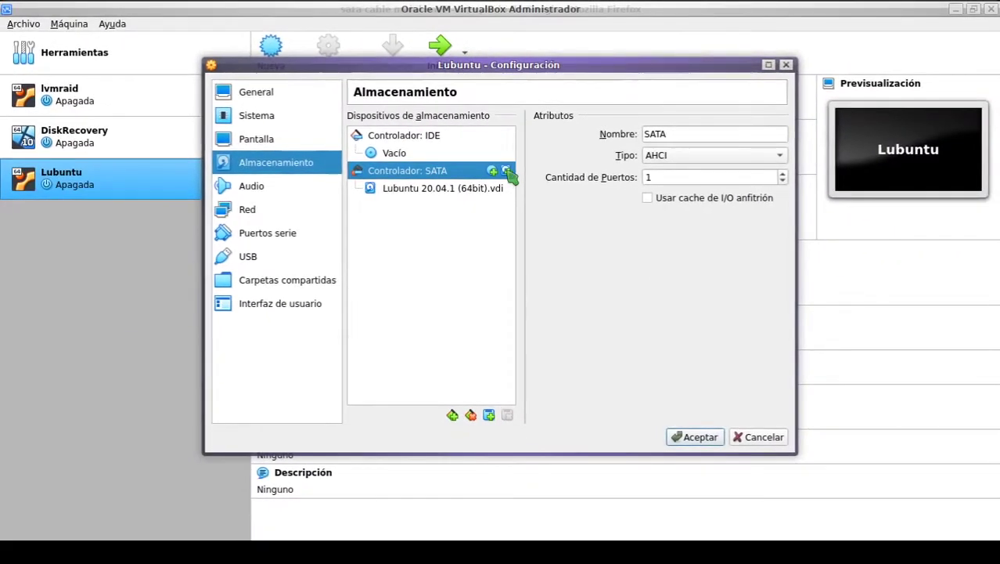
click(505, 169)
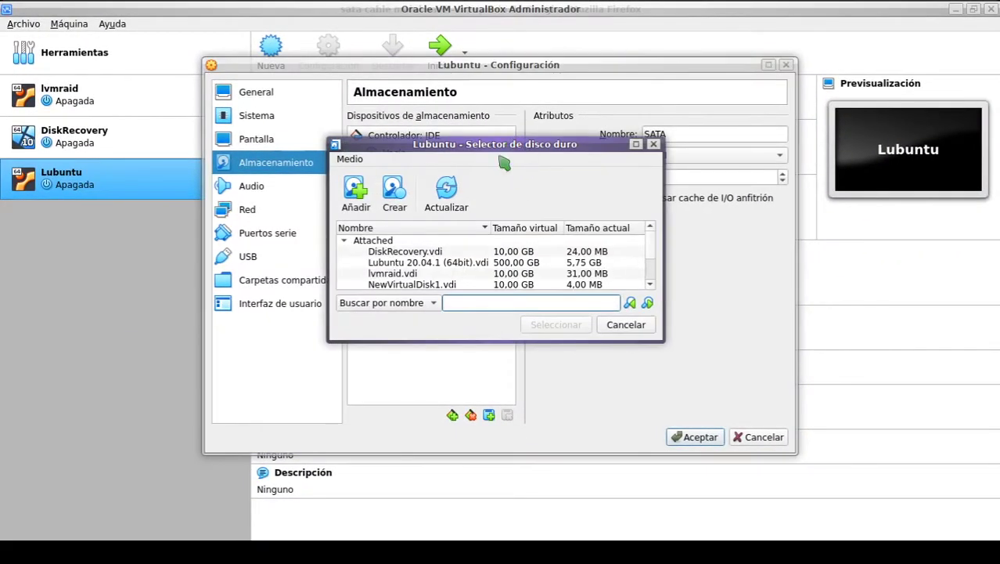
drag(666, 342, 675, 429)
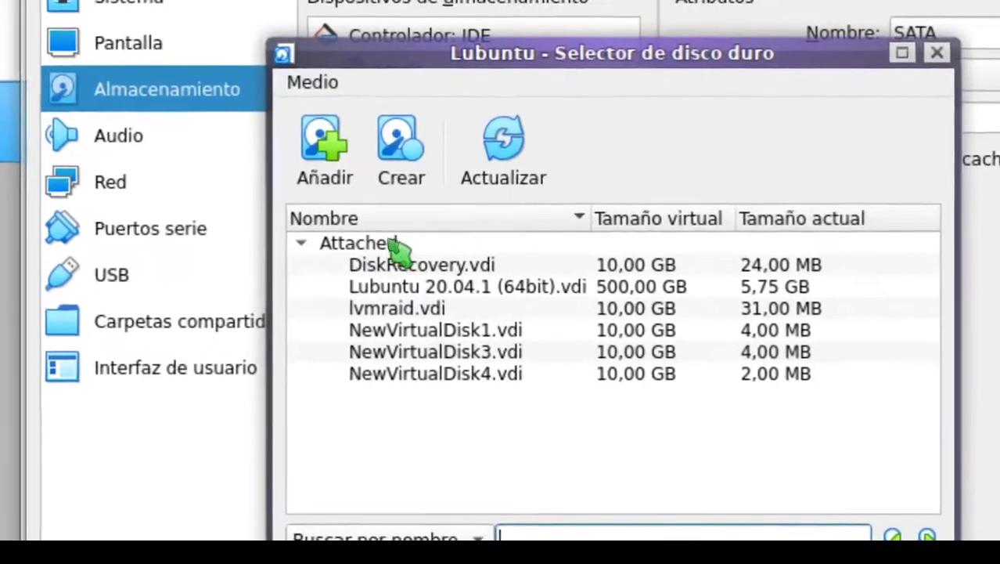
click(394, 242)
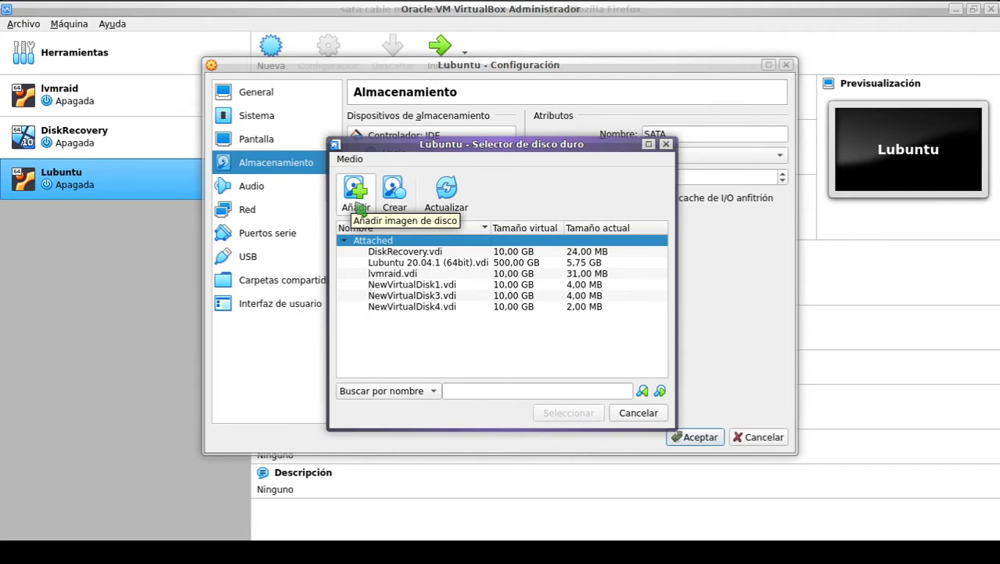
- Start a new dynamically allocated VDI virtual hard disk and set its size to 20 GB
click(400, 203)
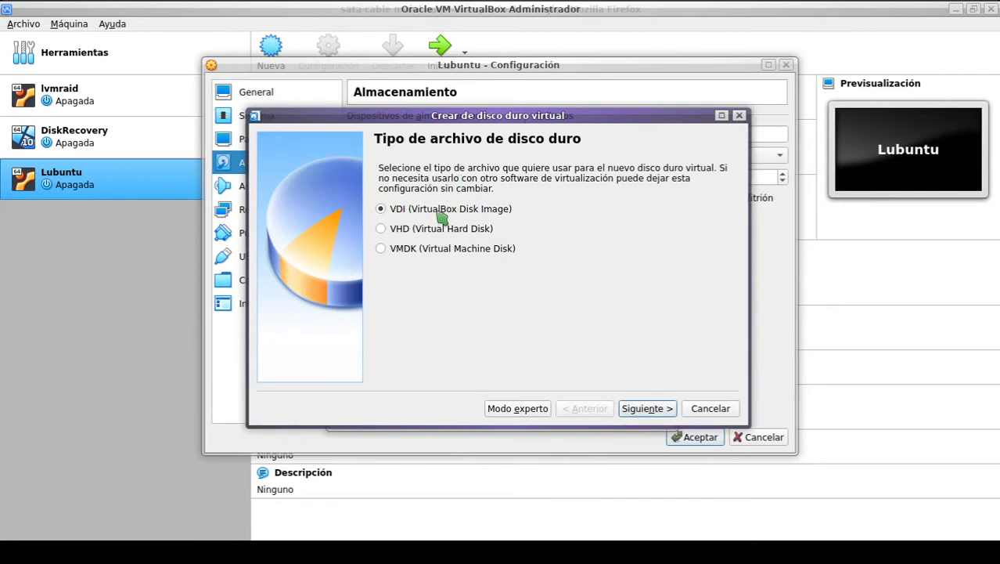
click(656, 409)
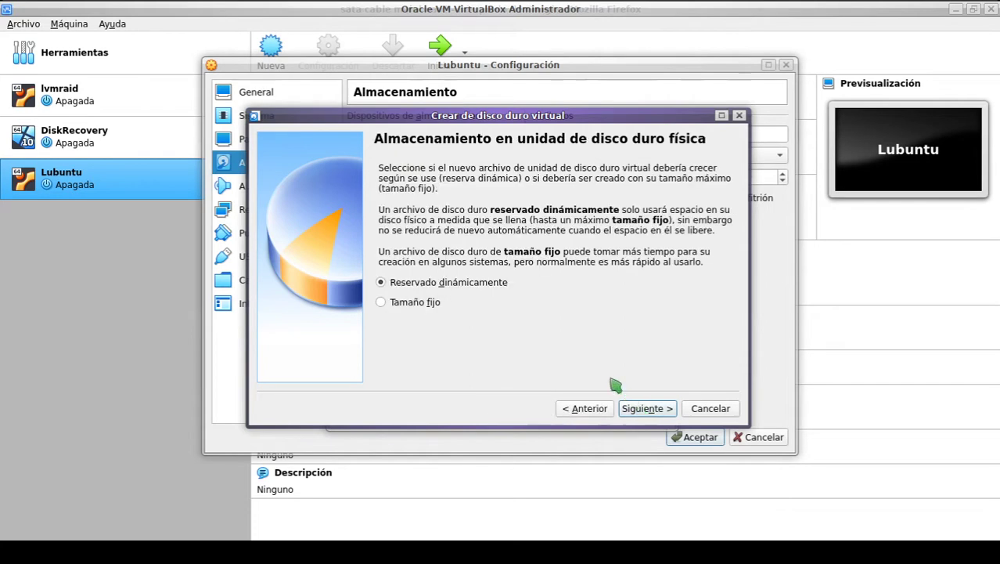
click(656, 410)
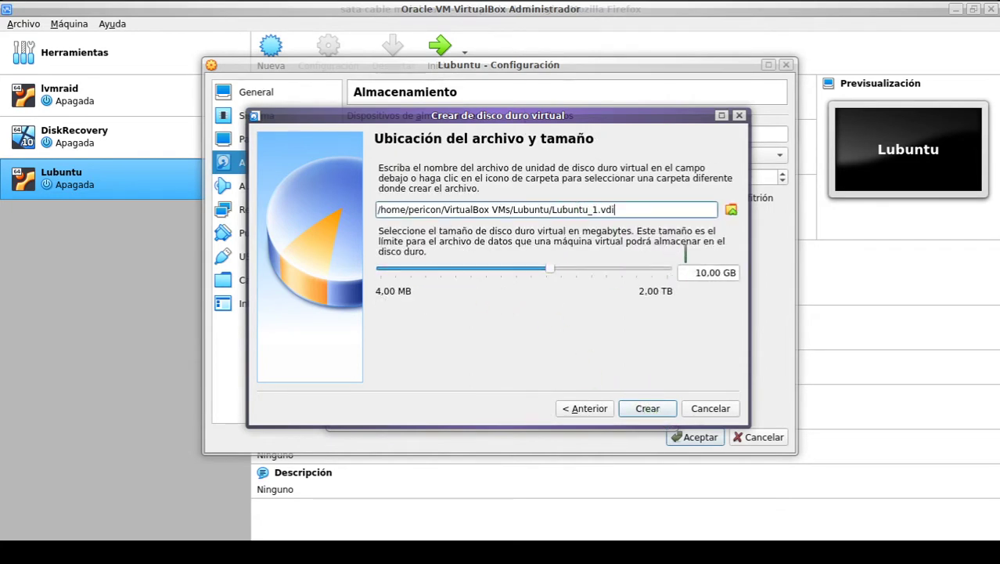
drag(698, 273, 703, 275)
text(2)
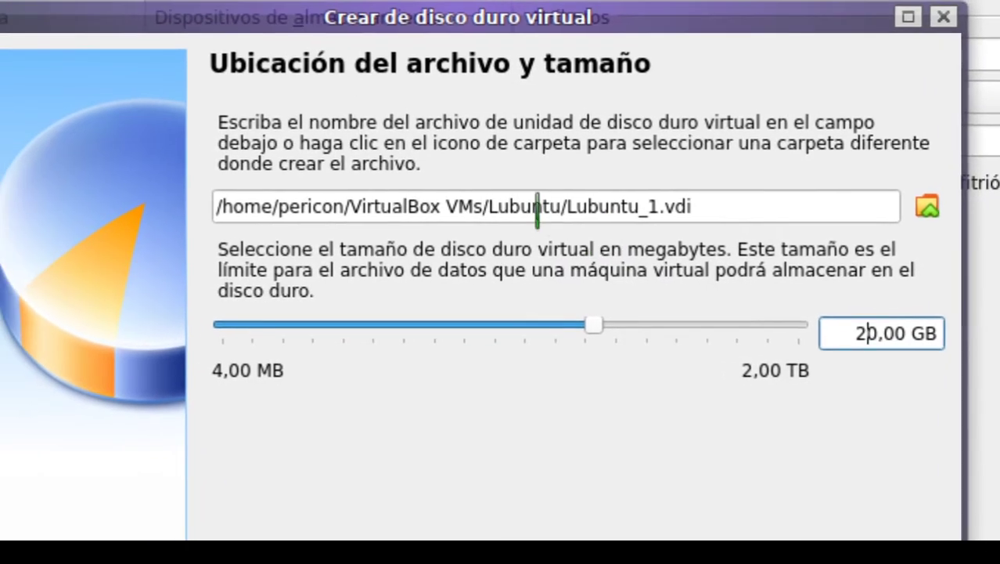
- Name the new disk file MiDiscoNuevo.vdi in the Lubuntu folder and create the disk
click(475, 197)
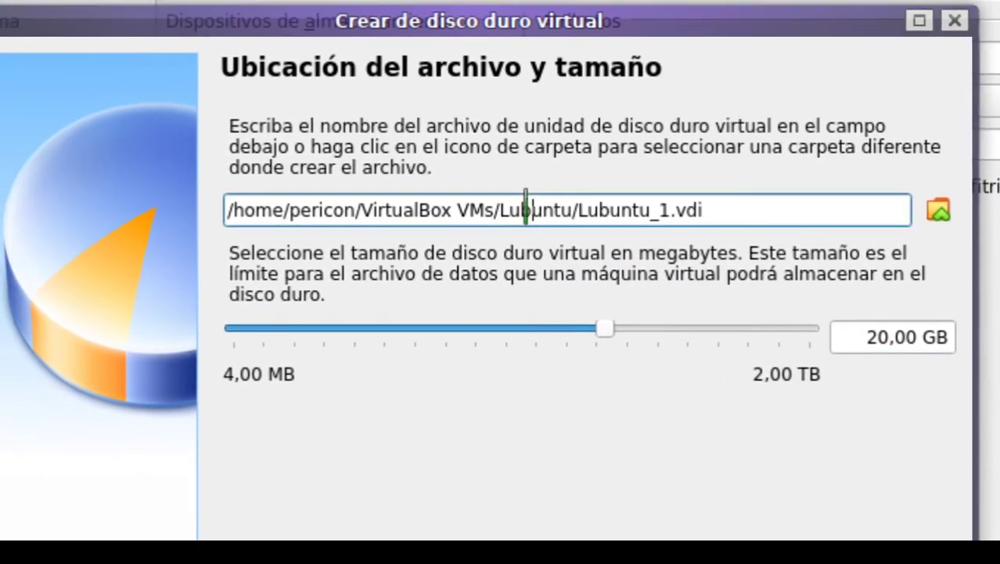
double_click(526, 210)
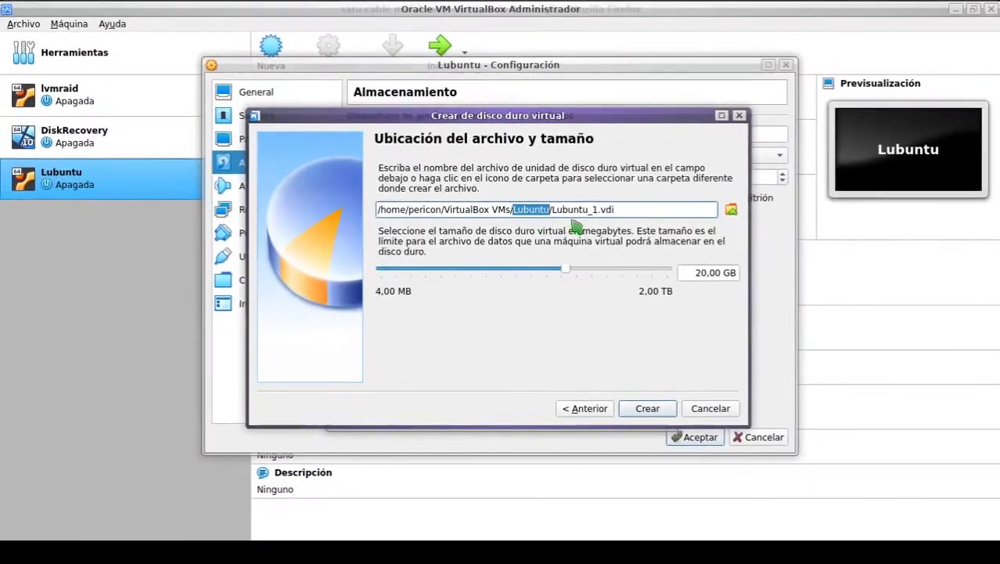
double_click(600, 200)
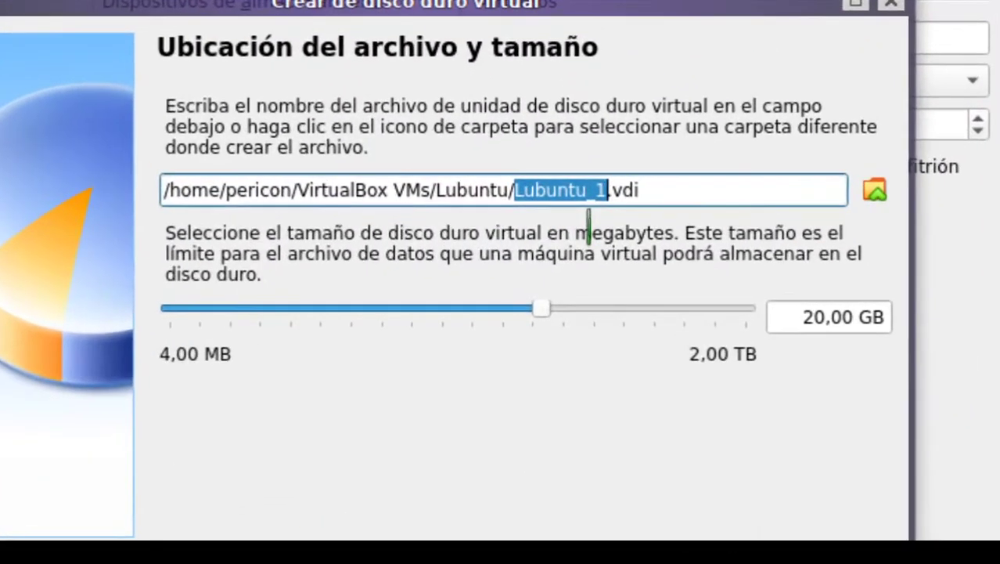
text(MiDiscoN)
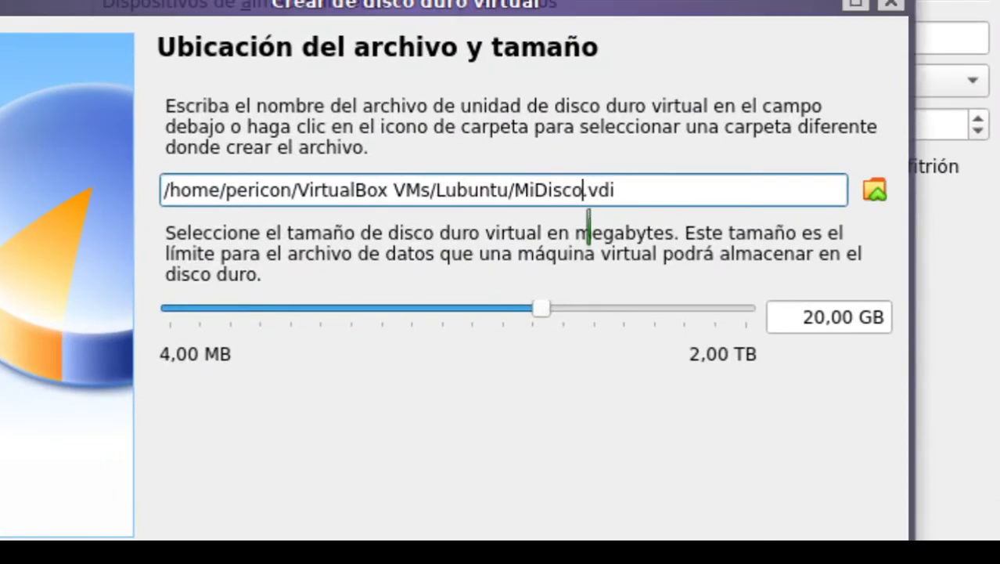
text(uevo)
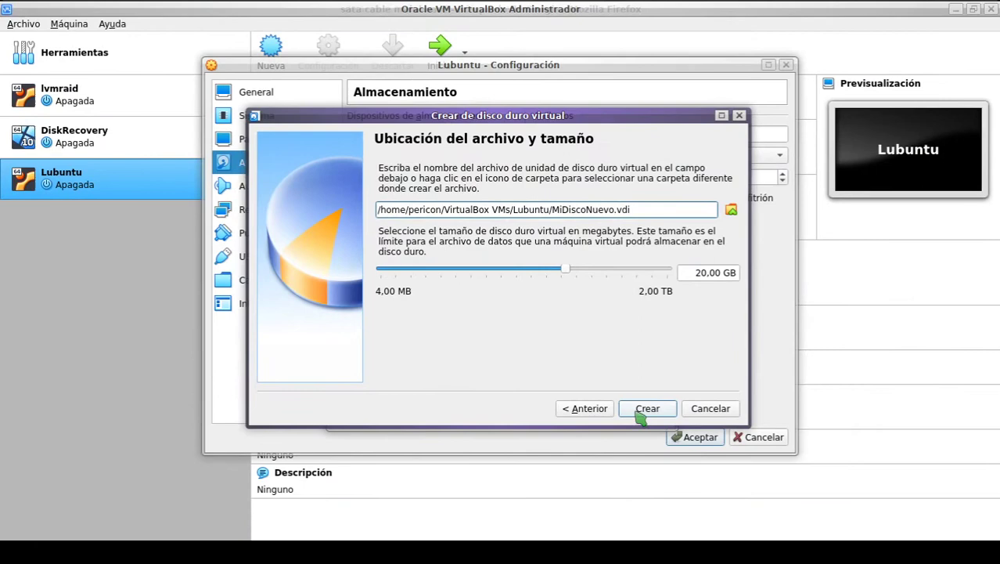
click(638, 415)
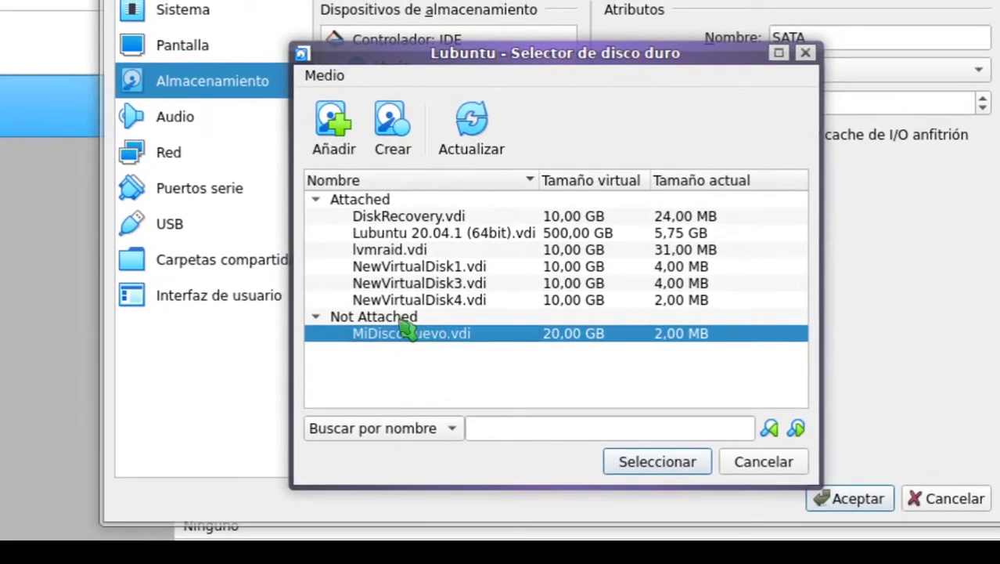
- Locate MiDiscoNuevo.vdi in the Lubuntu folder with the file manager and attach the disk to the SATA controller
click(399, 320)
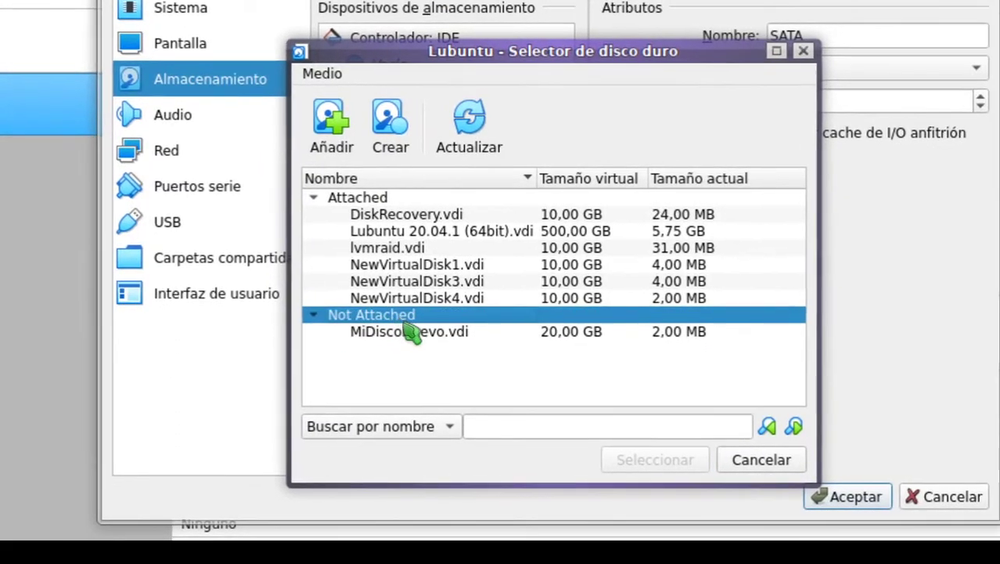
click(410, 333)
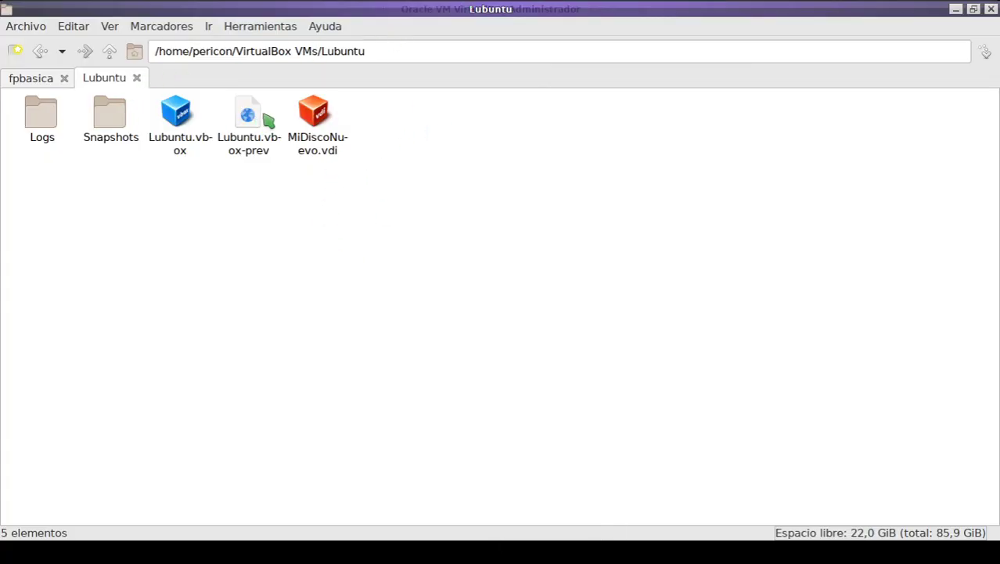
click(316, 137)
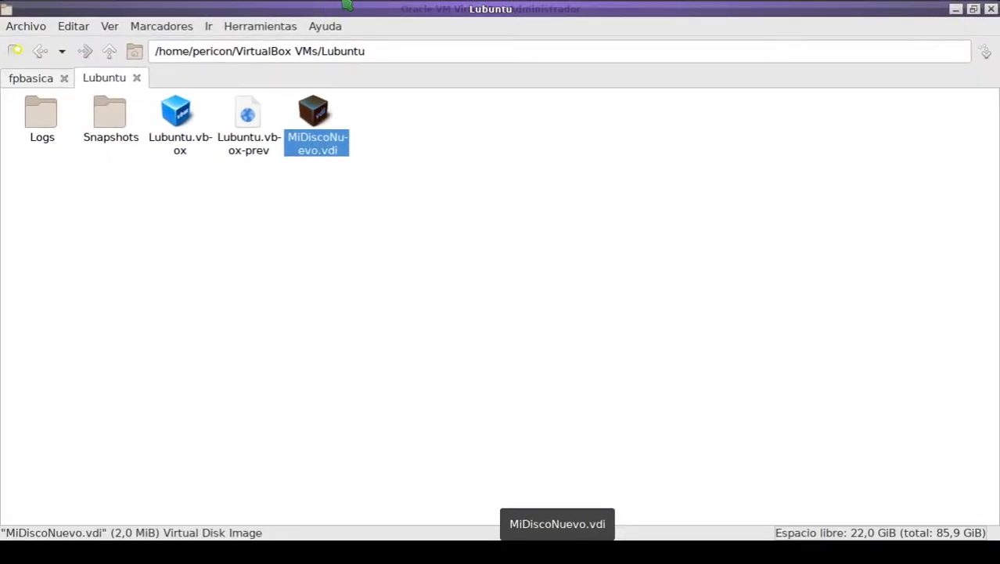
key(alt+F4)
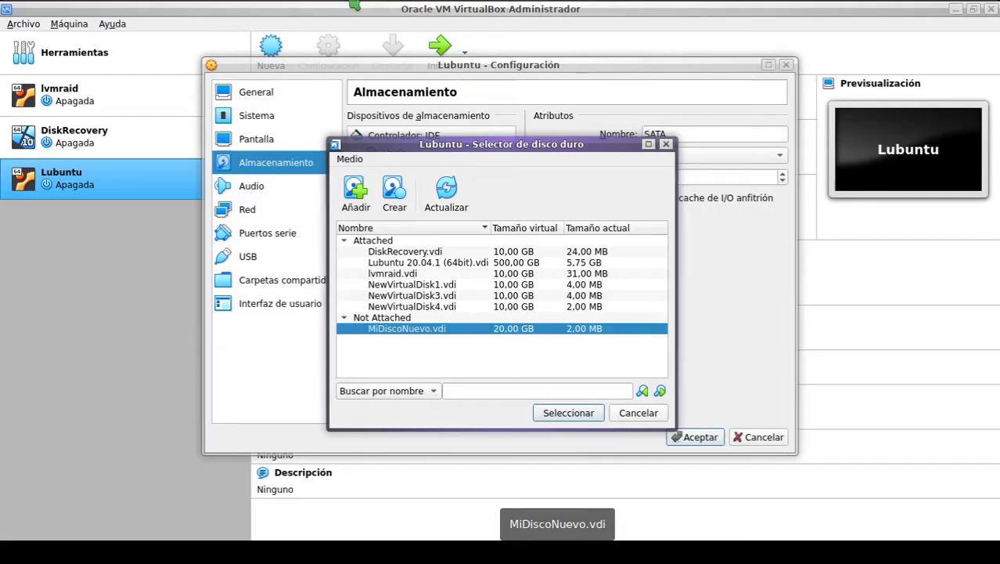
click(565, 413)
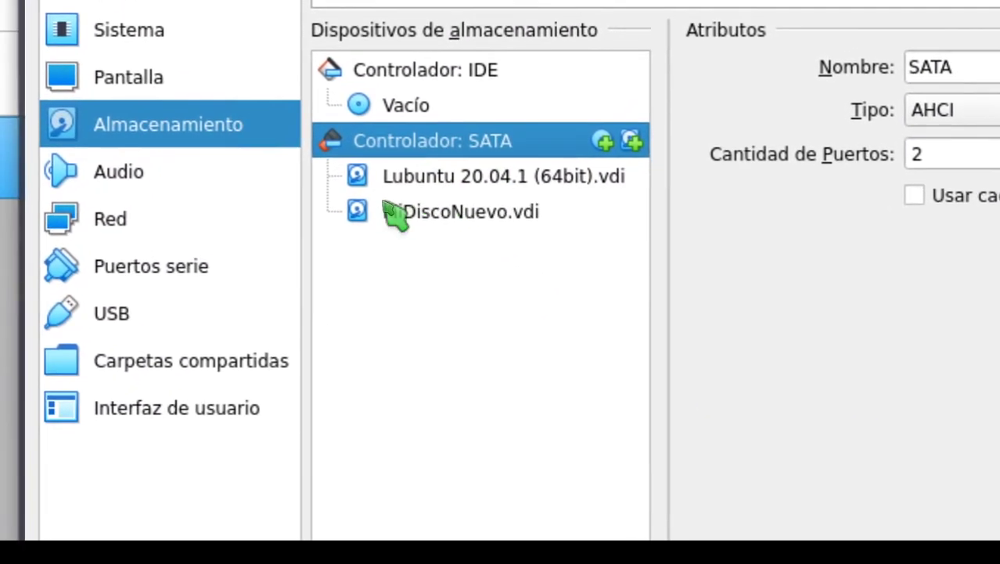
- Detach the MiDiscoNuevo.vdi hard disk from the SATA controller
click(440, 221)
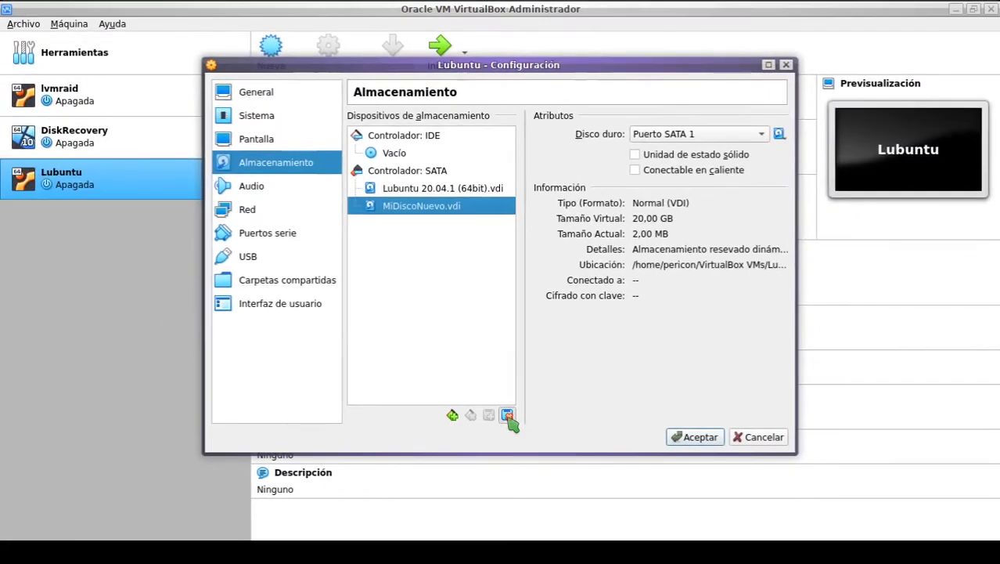
click(508, 414)
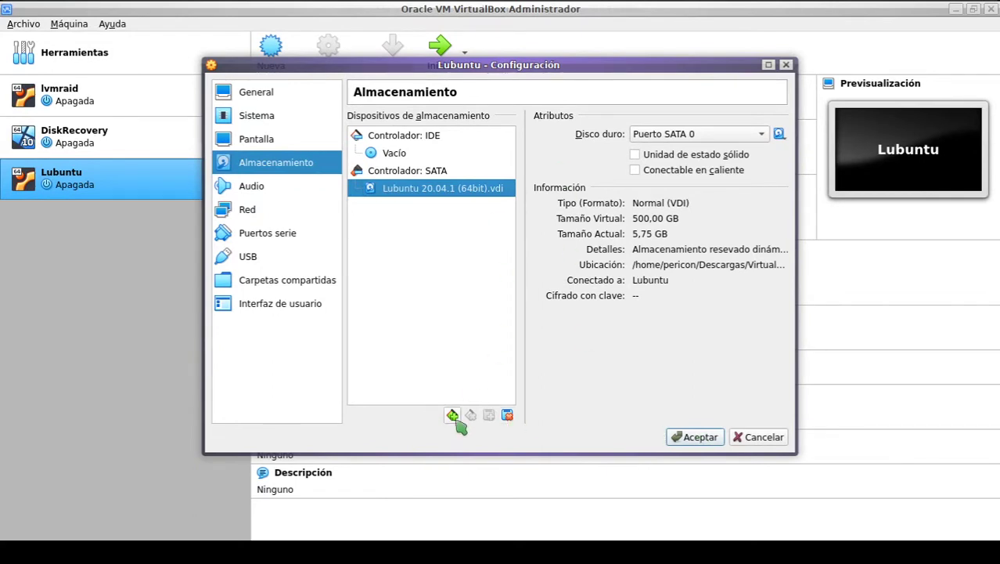
- Attach the existing unattached disk MiDiscoNuevo.vdi to Lubuntu's SATA controller and accept the machine settings
click(423, 171)
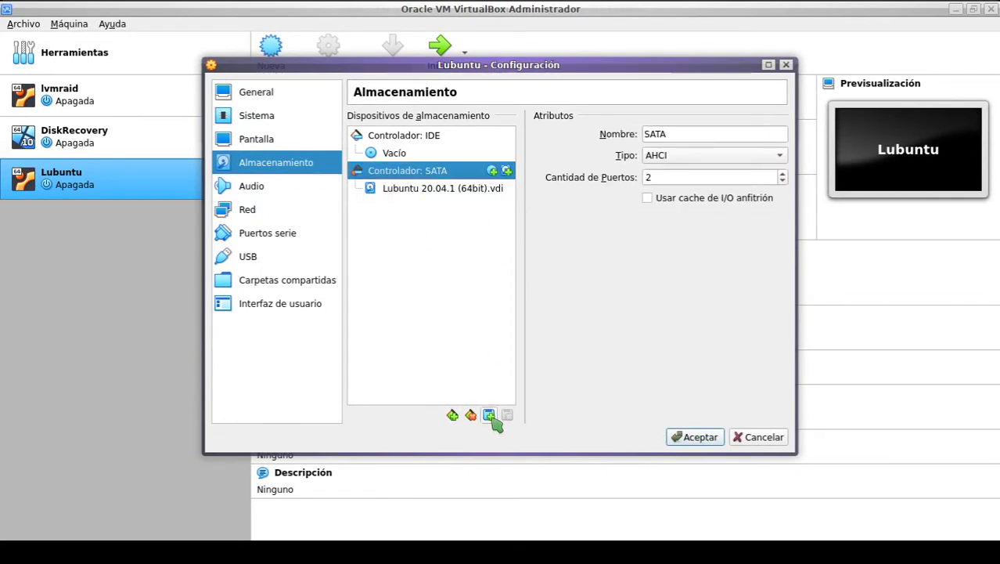
click(507, 171)
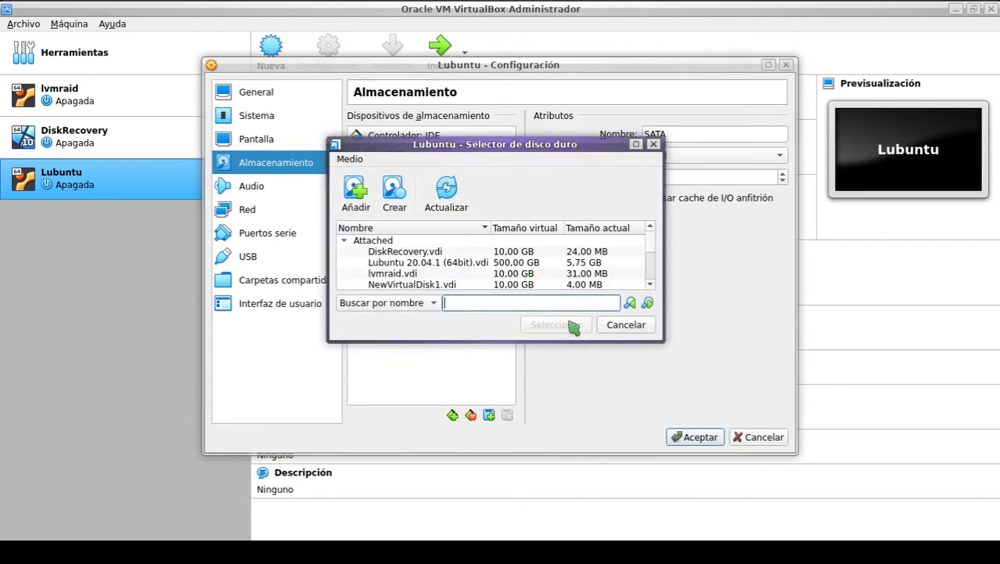
drag(551, 338, 548, 444)
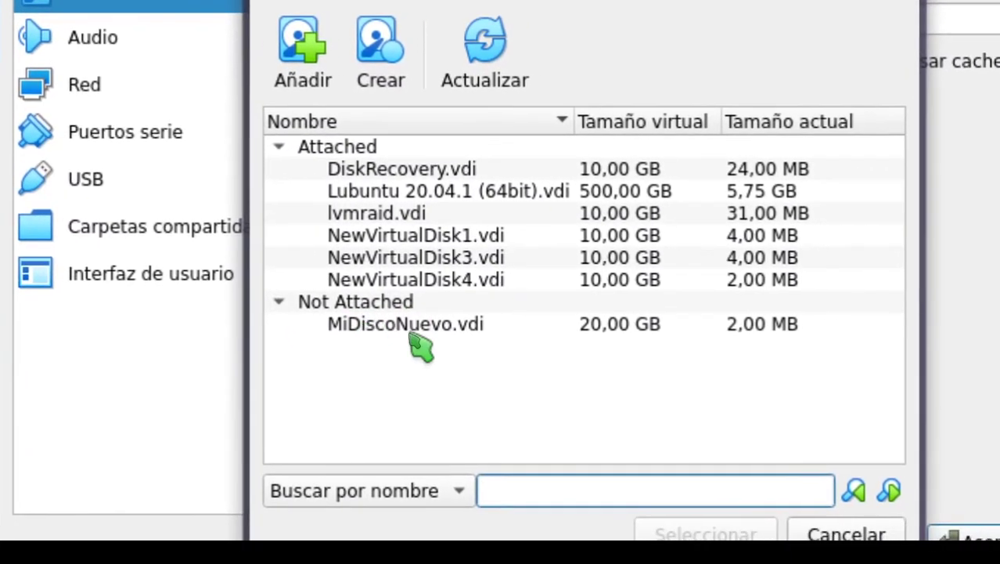
click(413, 337)
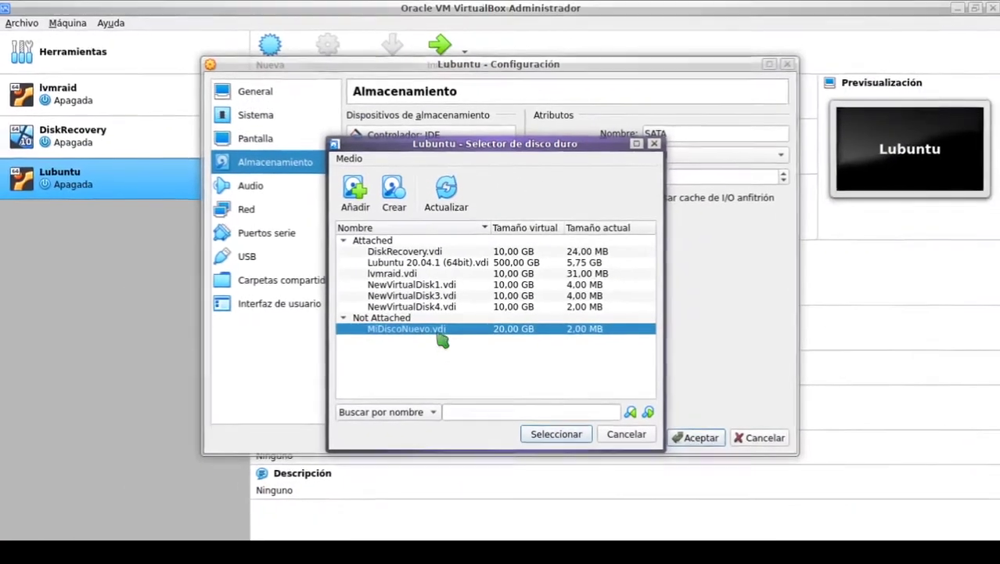
click(557, 434)
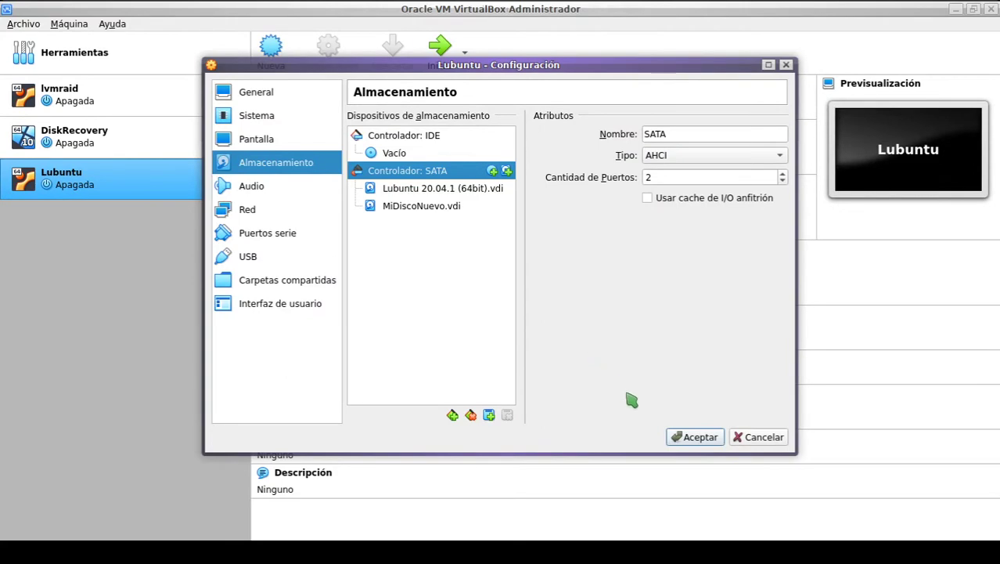
click(698, 437)
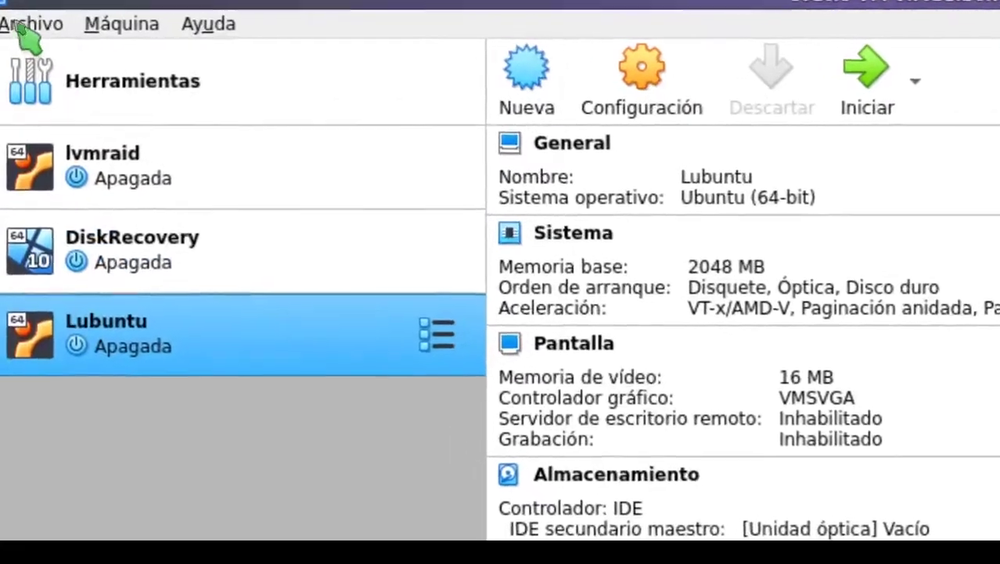
- Examine the registered hard disks, including MiDiscoNuevo.vdi, in the virtual media manager and close it
click(24, 24)
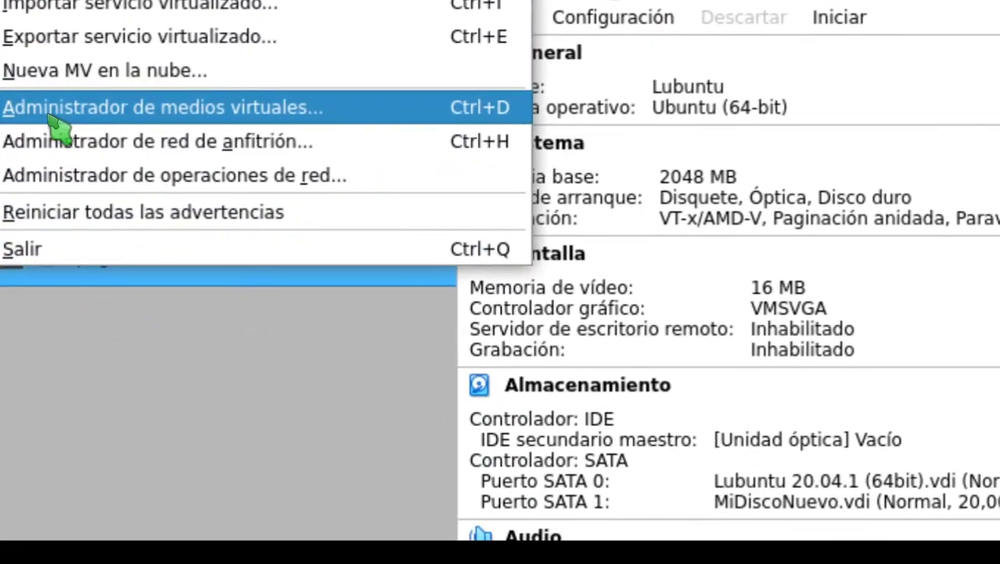
click(54, 115)
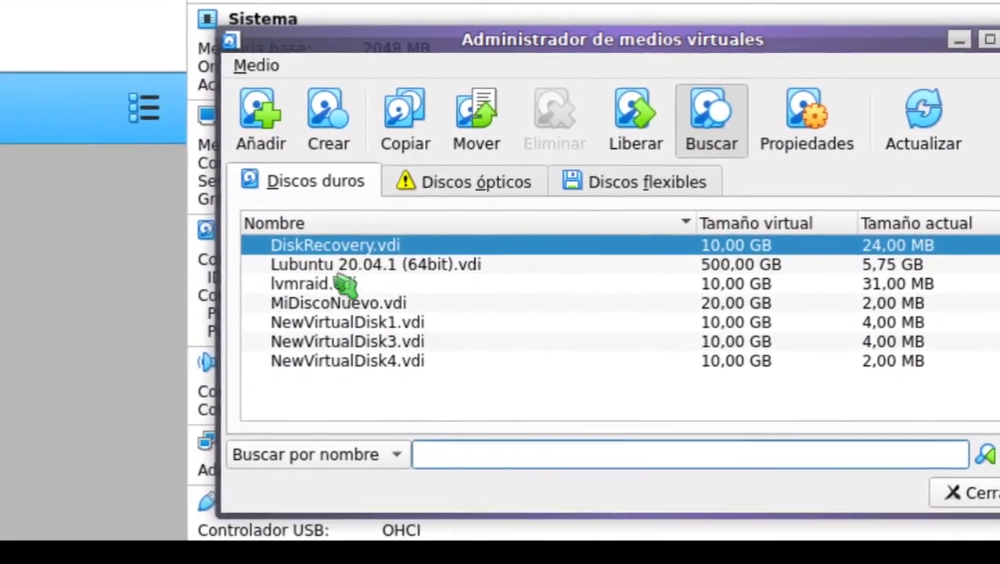
click(334, 280)
click(343, 321)
key(Up)
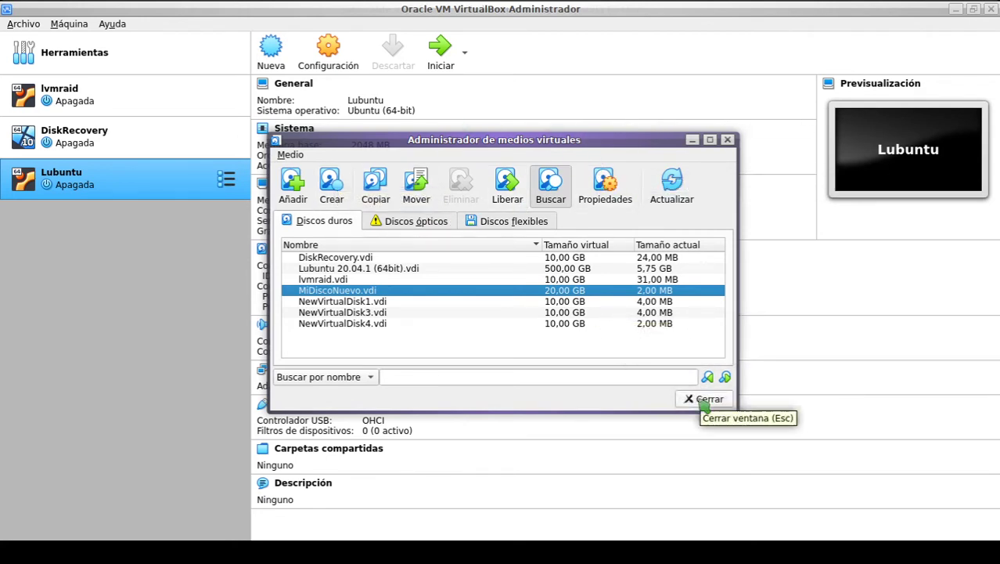
click(704, 400)
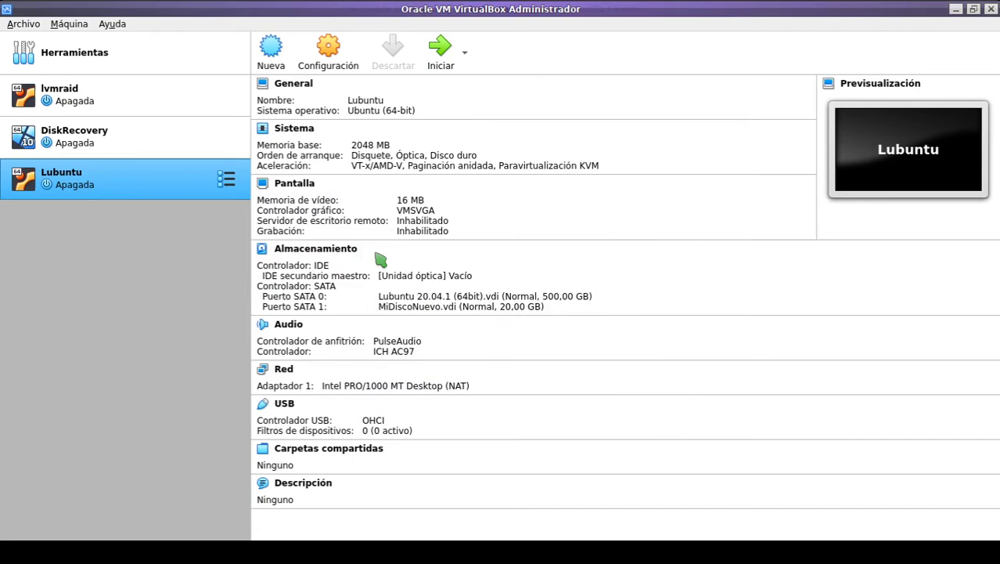
- Add ubuntu-20.04.1-desktop-amd64.iso from the fpbasica folder and insert it into the empty IDE optical drive in Lubuntu's storage settings
click(321, 255)
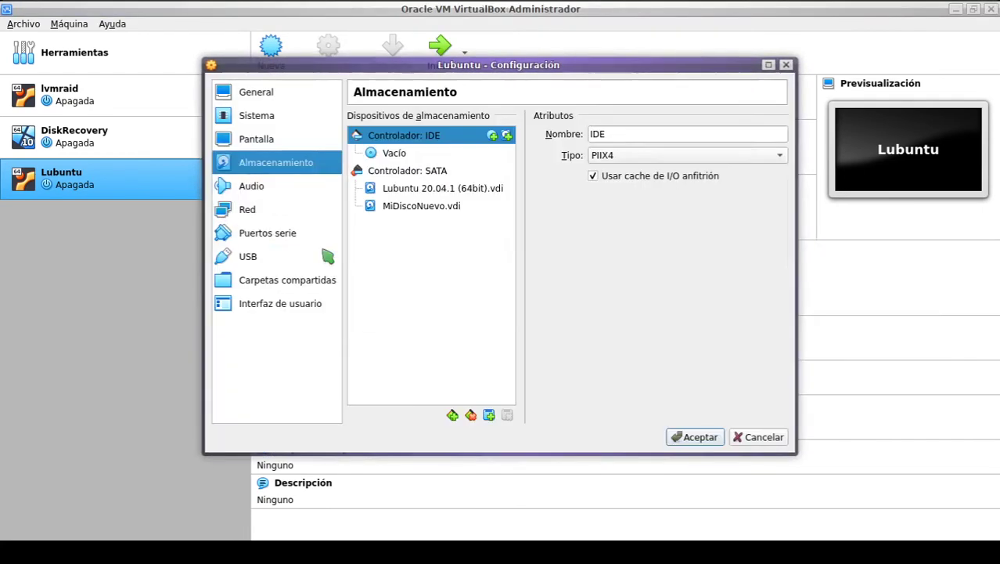
click(399, 156)
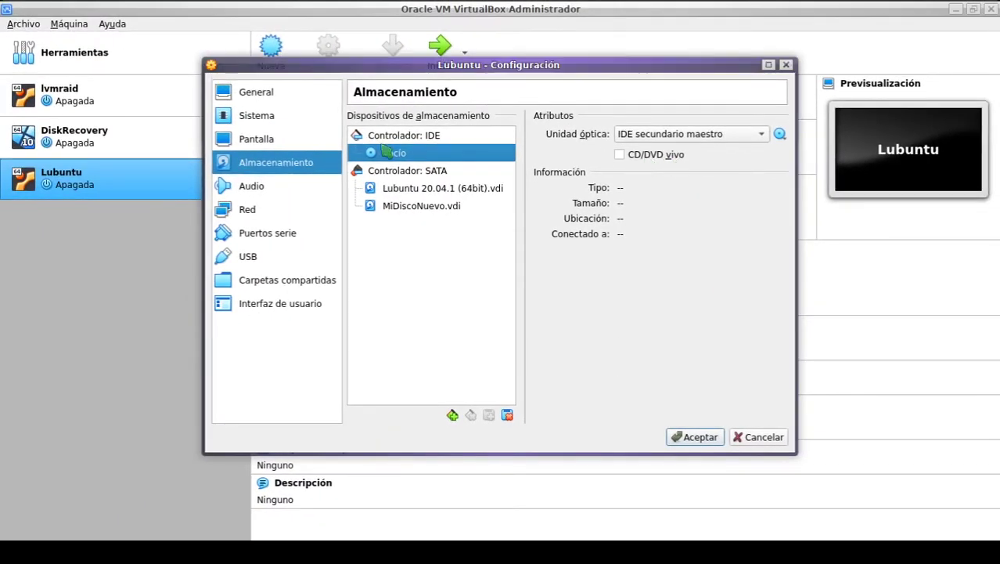
click(780, 134)
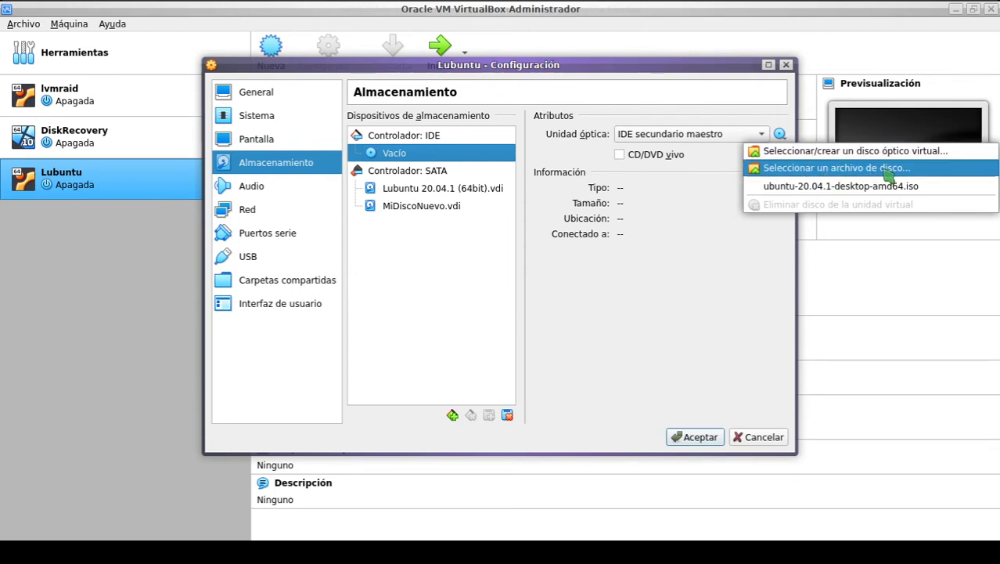
click(846, 152)
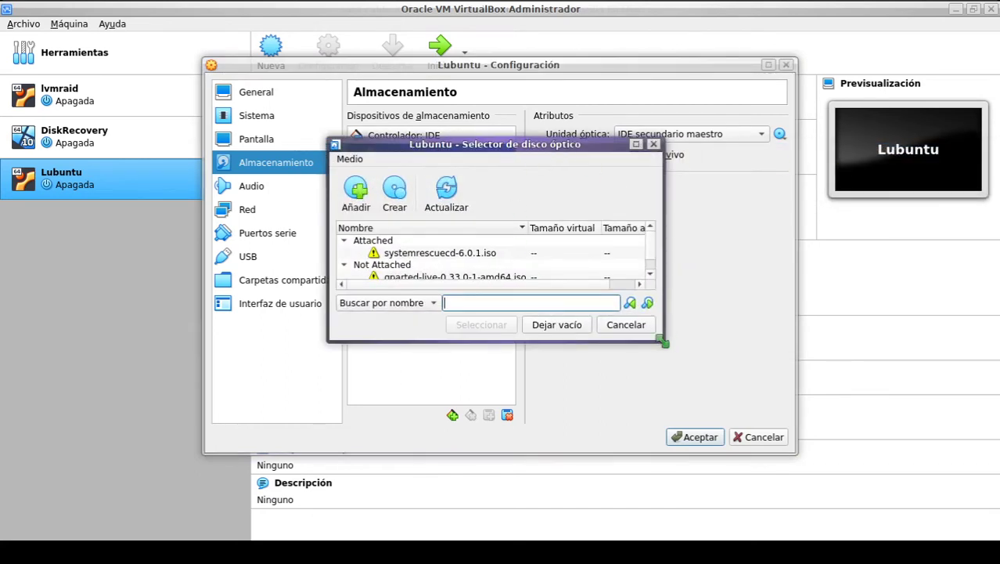
drag(662, 341, 699, 430)
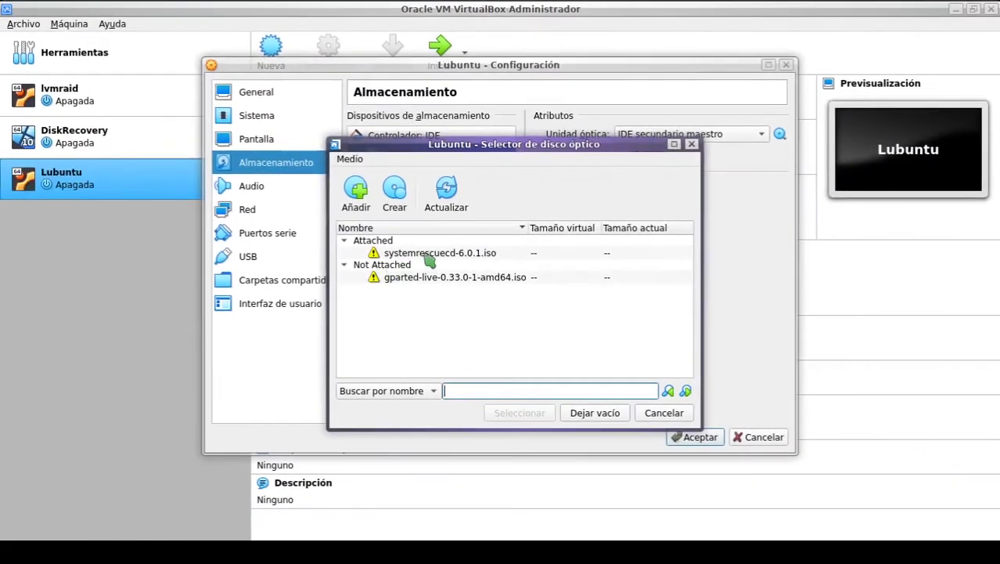
click(429, 255)
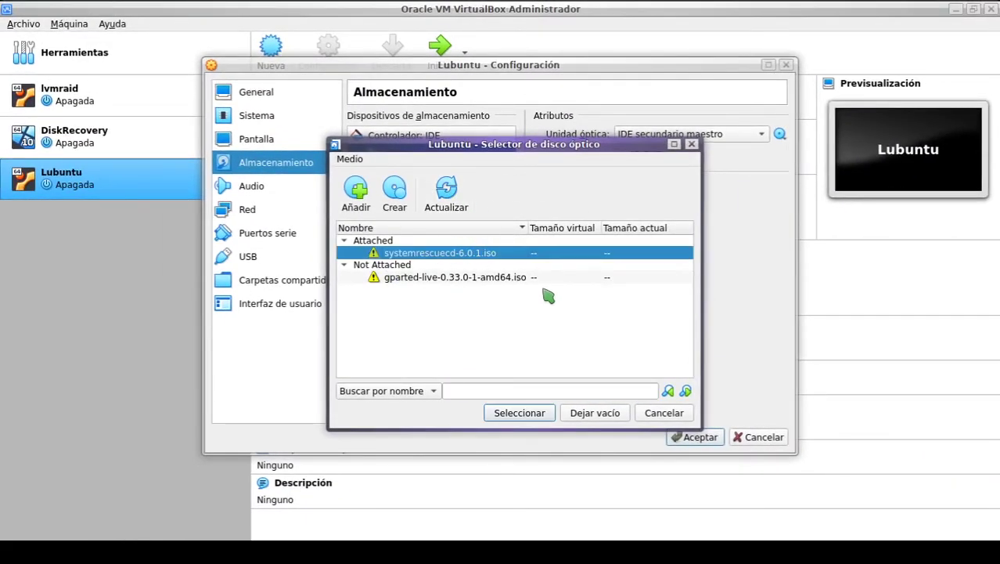
click(356, 200)
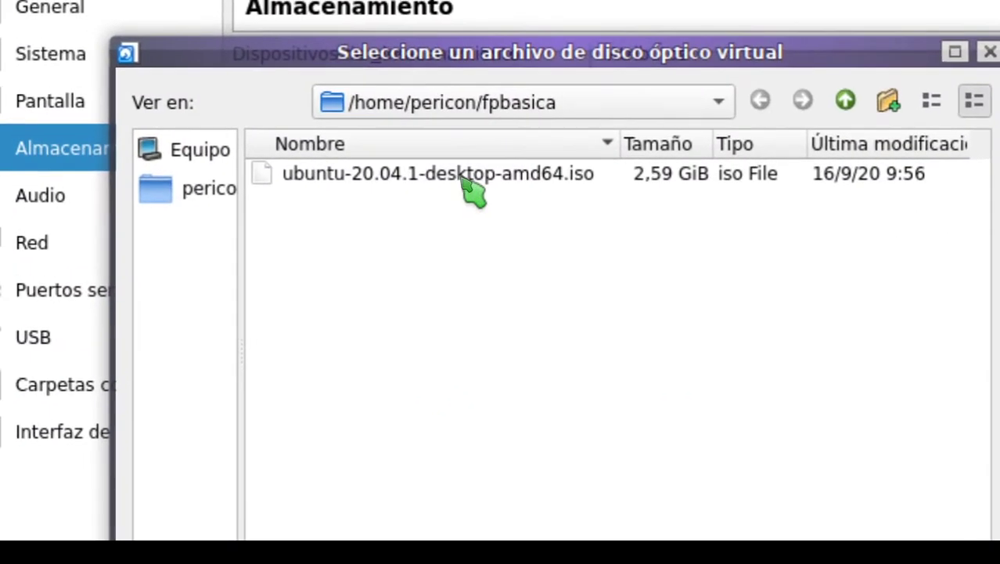
click(466, 179)
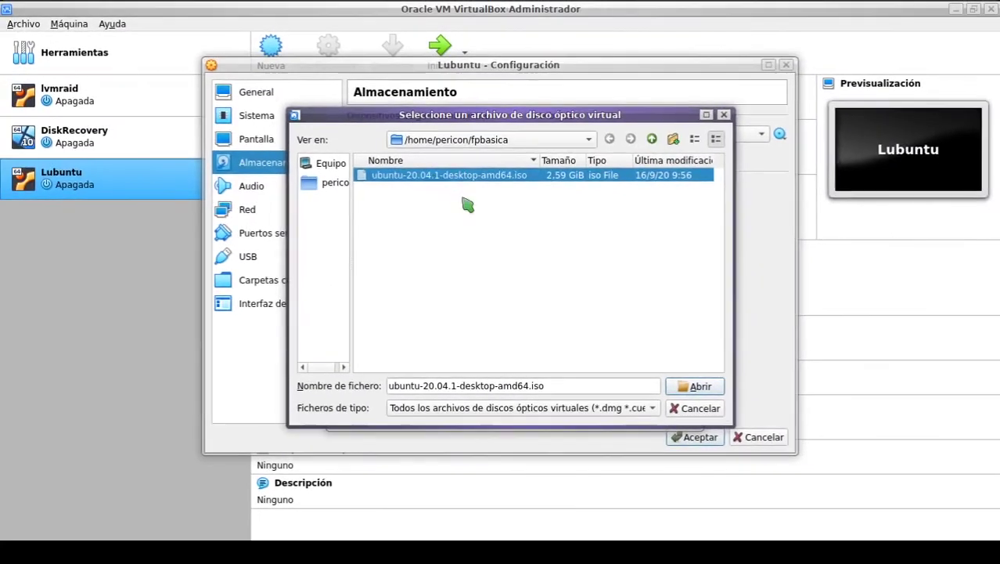
click(699, 386)
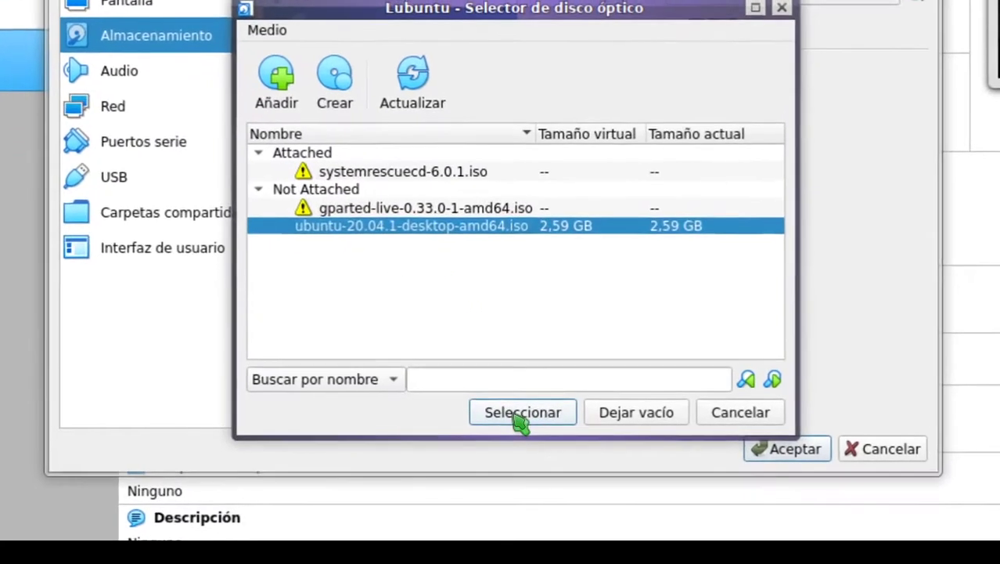
click(519, 415)
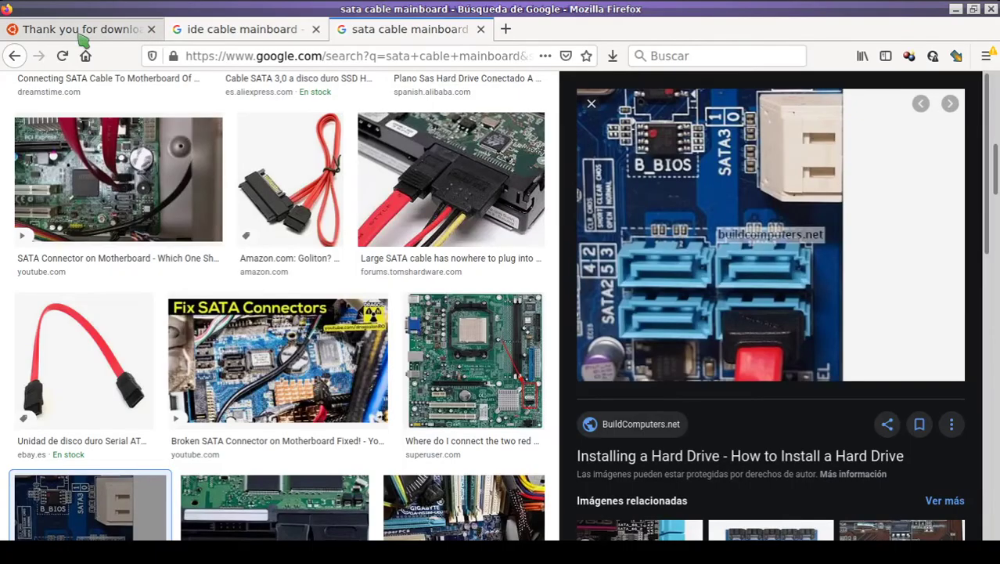
- Switch to Firefox, request the Ubuntu Desktop 20.04 LTS download from ubuntu.com, and cancel the file save
click(80, 31)
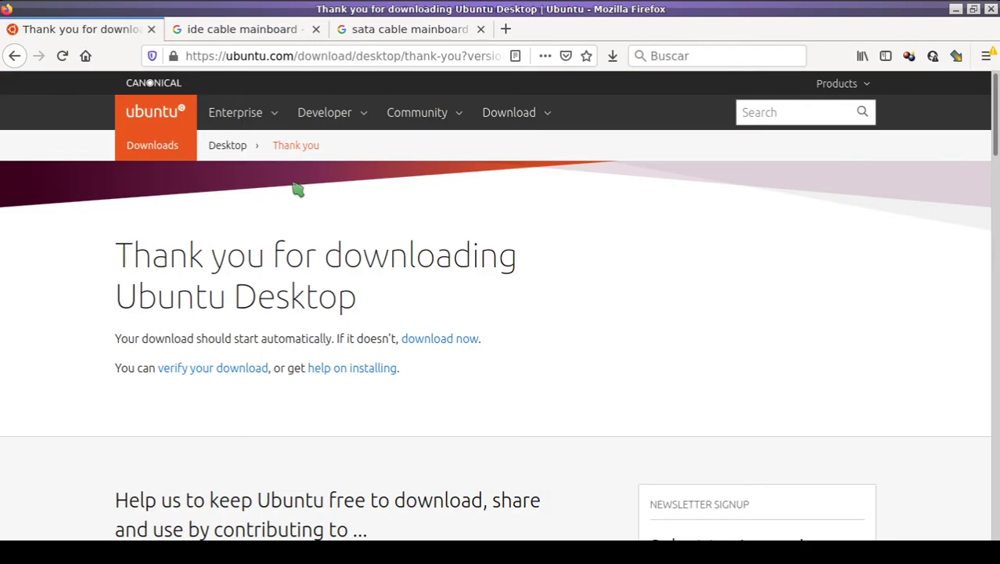
click(518, 117)
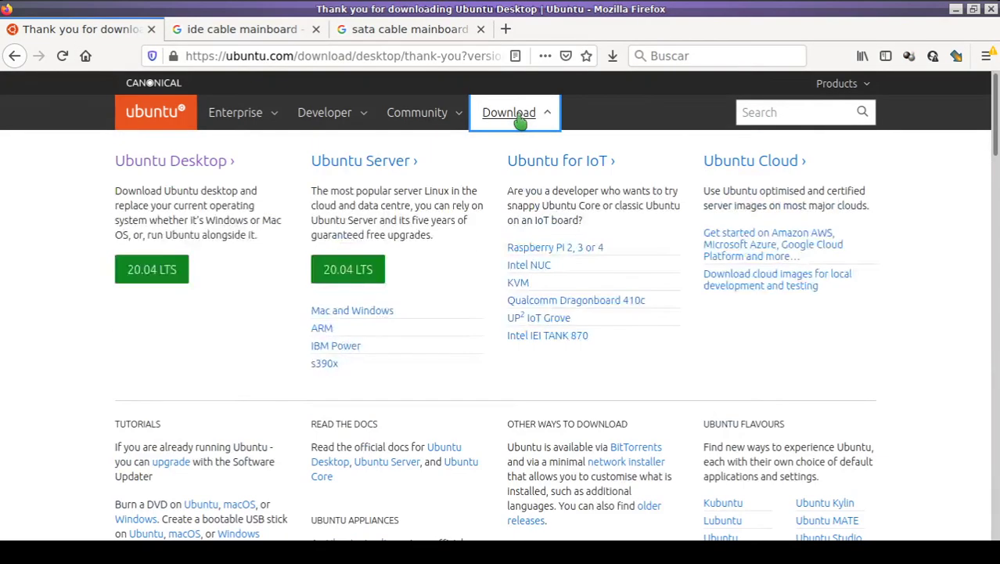
click(143, 274)
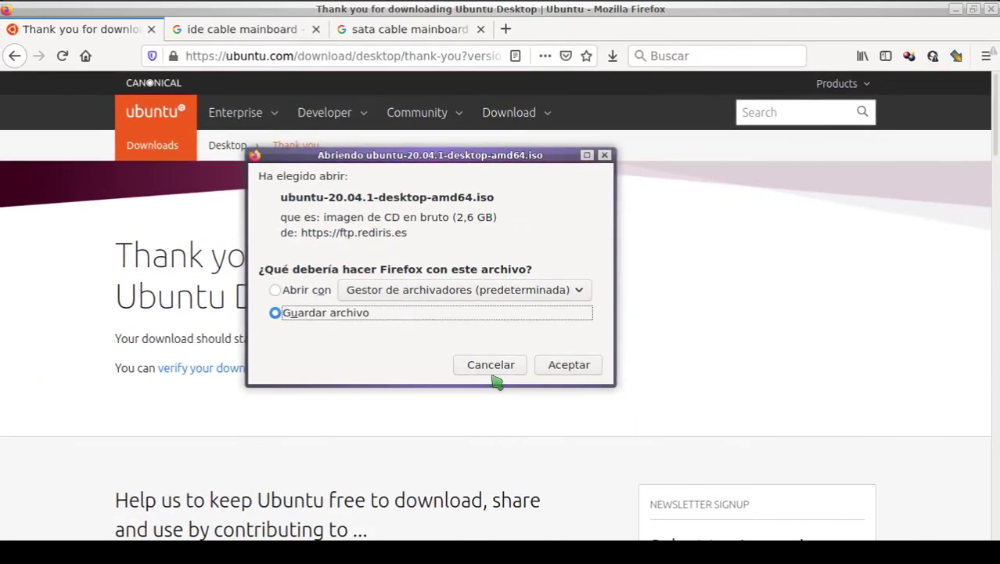
click(494, 369)
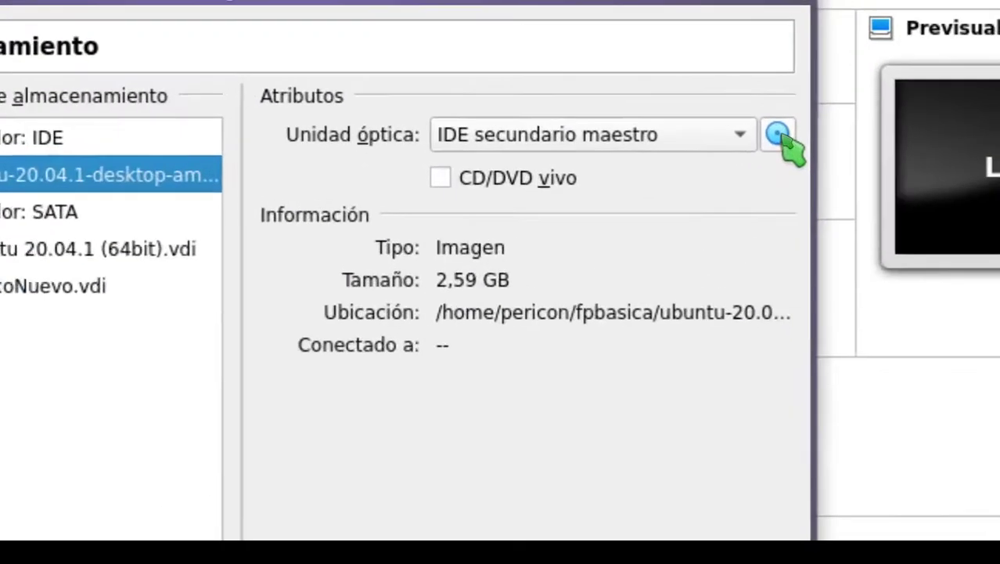
- Eject the ISO from Lubuntu's optical drive, reinsert the recent ubuntu-20.04.1-desktop-amd64.iso, and accept the settings
click(780, 134)
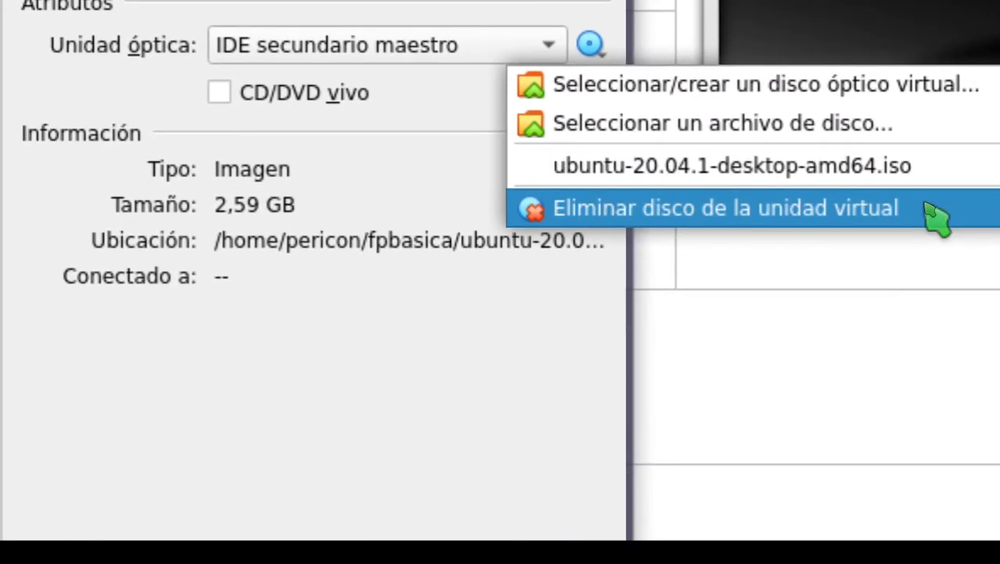
click(932, 210)
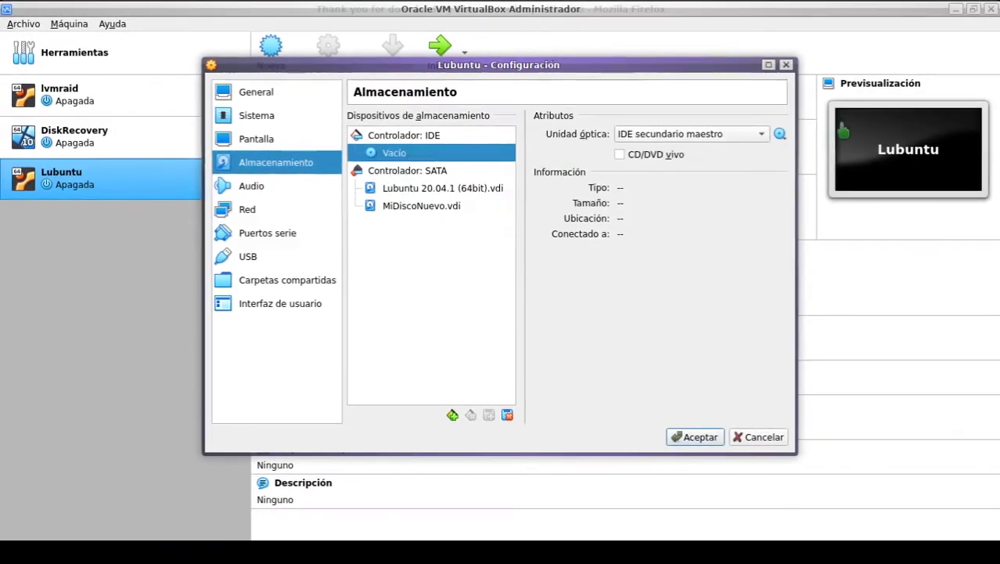
click(781, 134)
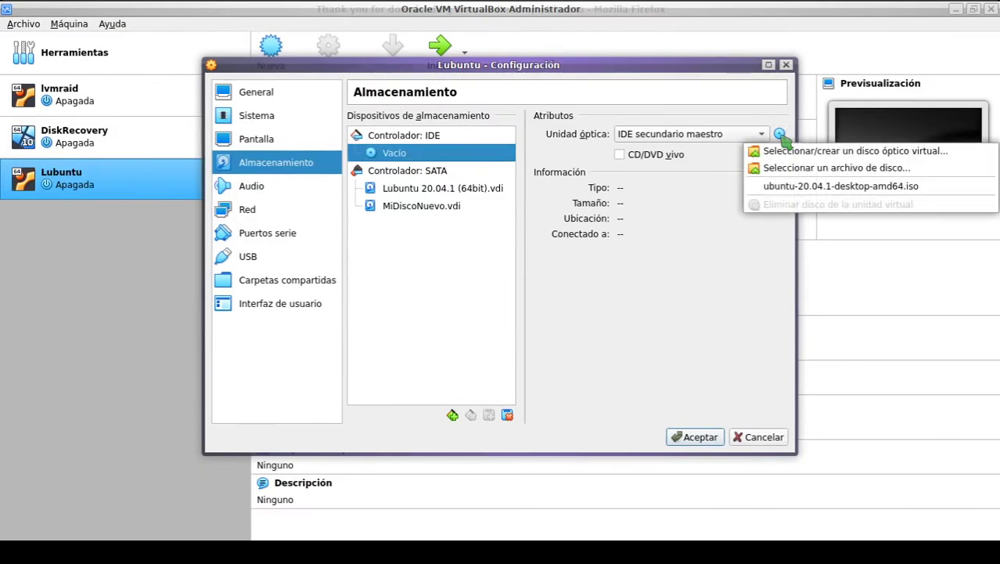
click(794, 188)
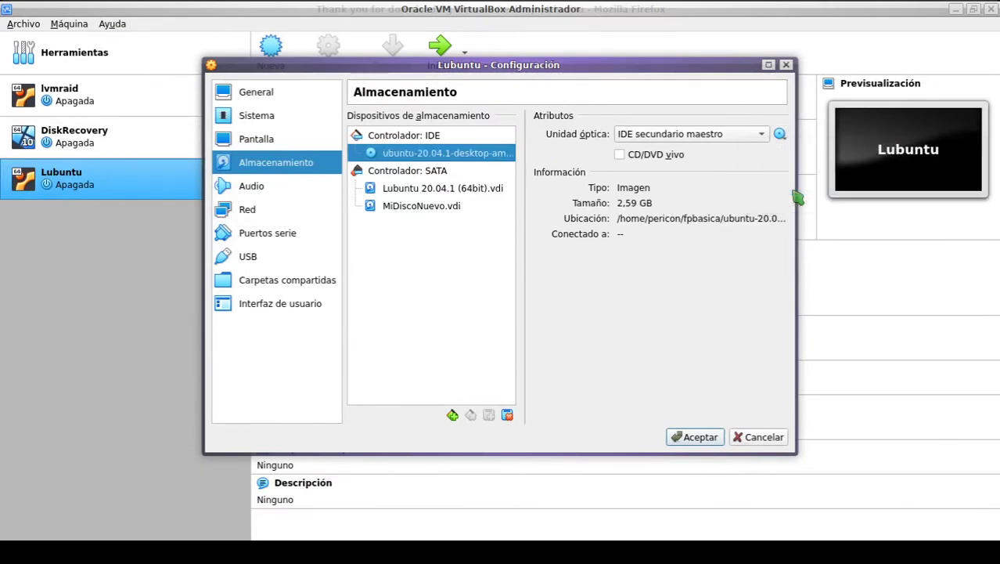
click(697, 437)
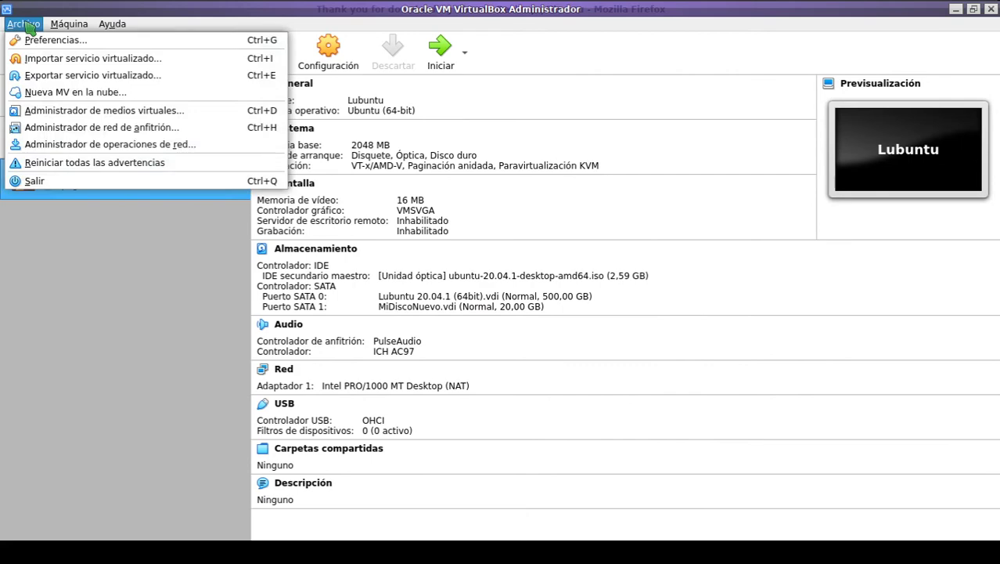
- Remove the gparted-live-0.33.0-1-amd64.iso optical disc from the virtual media manager
click(103, 112)
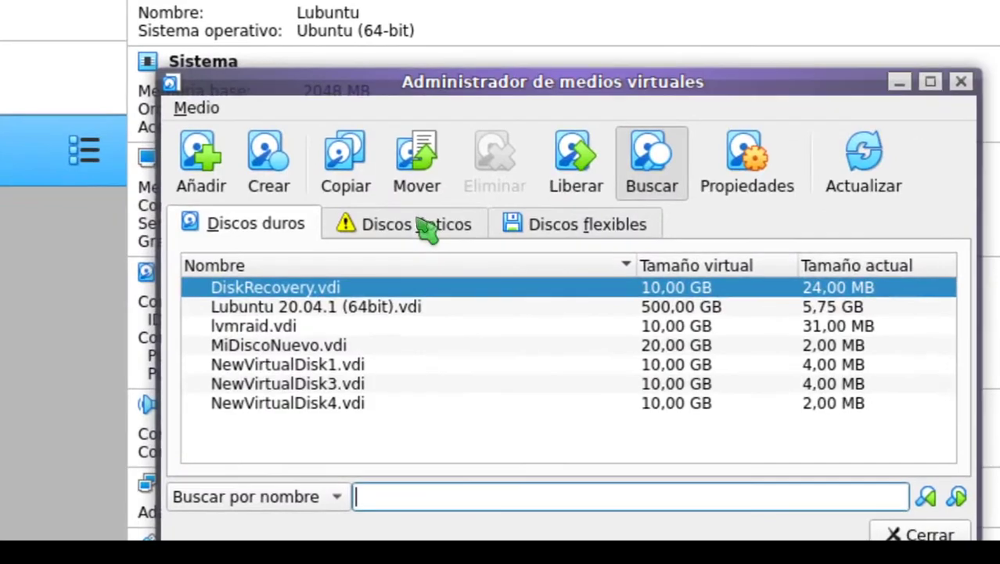
click(415, 222)
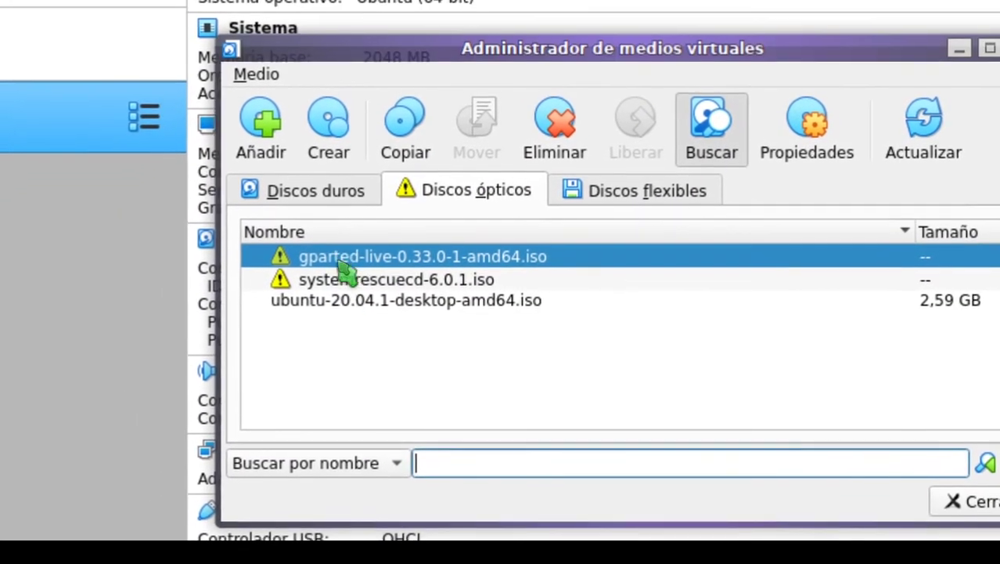
key(Down)
key(Up)
key(Down)
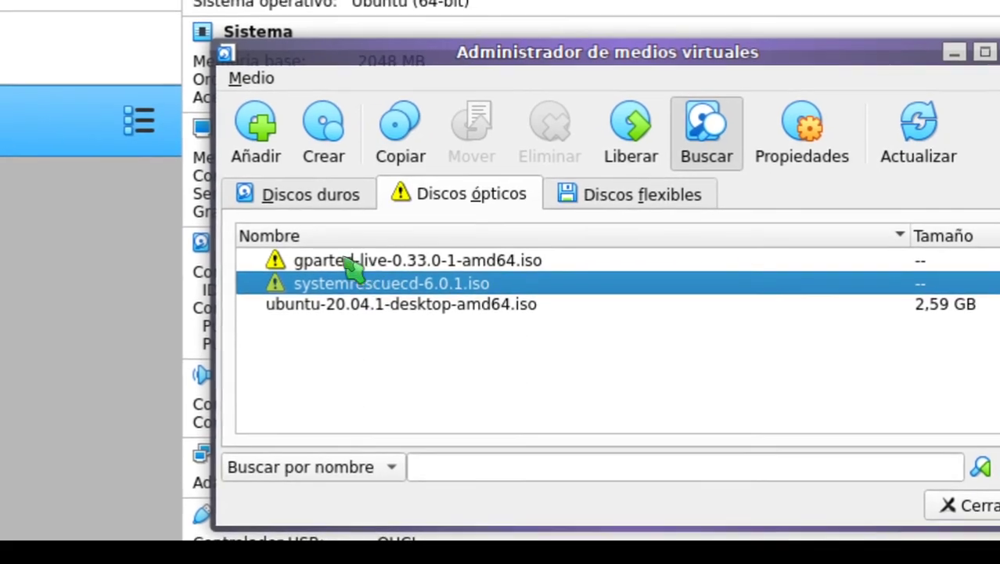
click(352, 247)
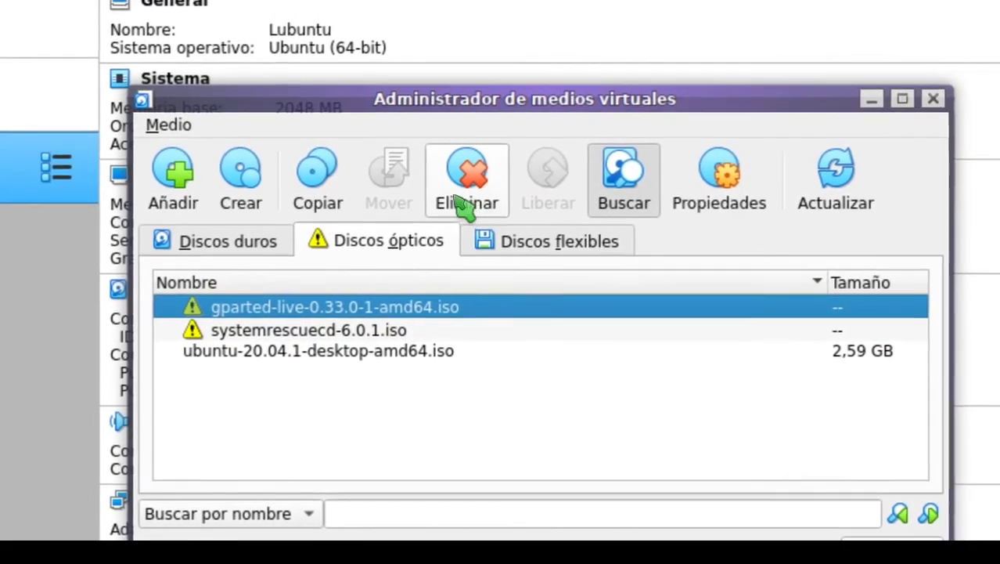
click(464, 205)
click(490, 411)
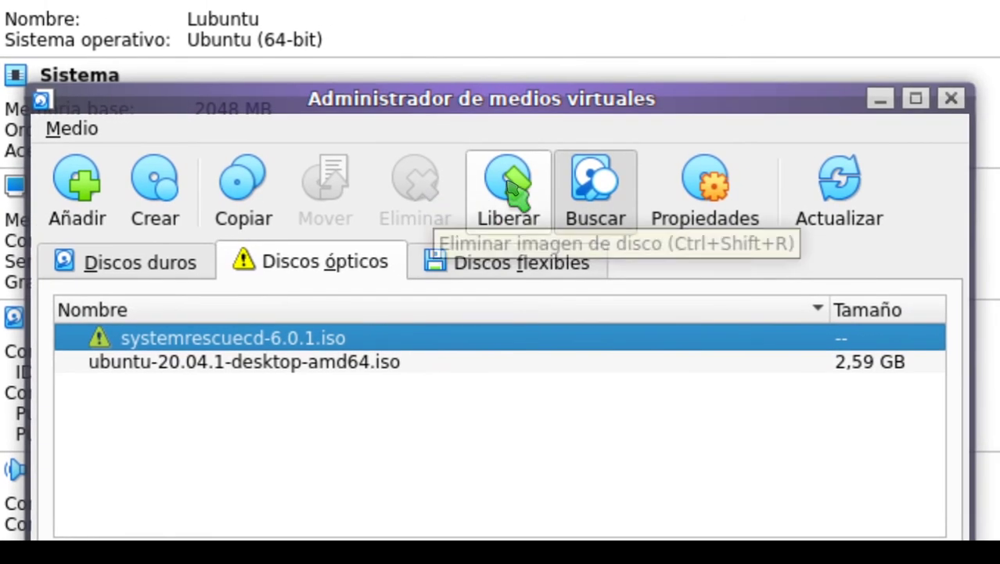
- Release systemrescuecd-6.0.1.iso from the lvmraid and DiskRecovery machines, remove it from the optical discs, and close the virtual media manager
click(548, 176)
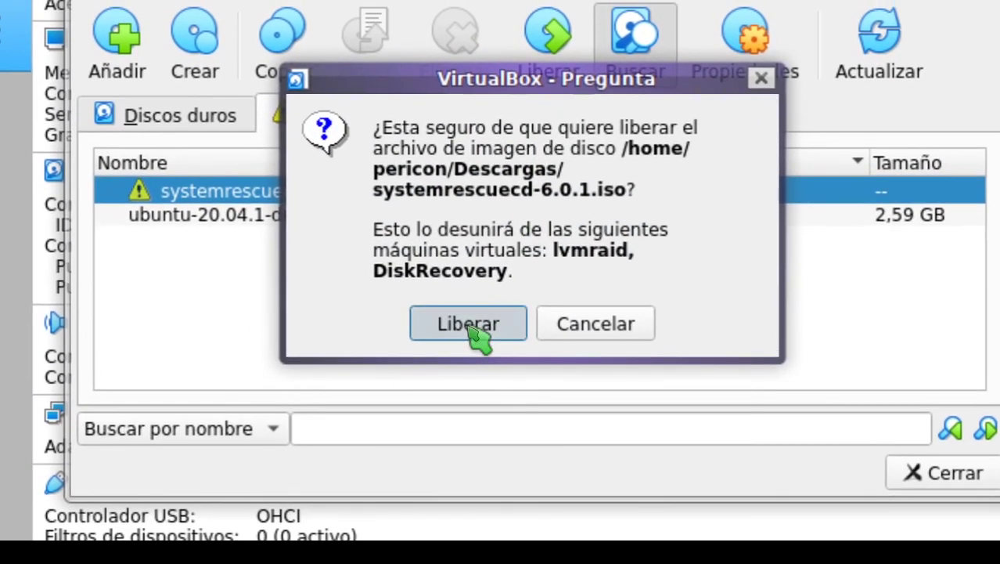
click(440, 377)
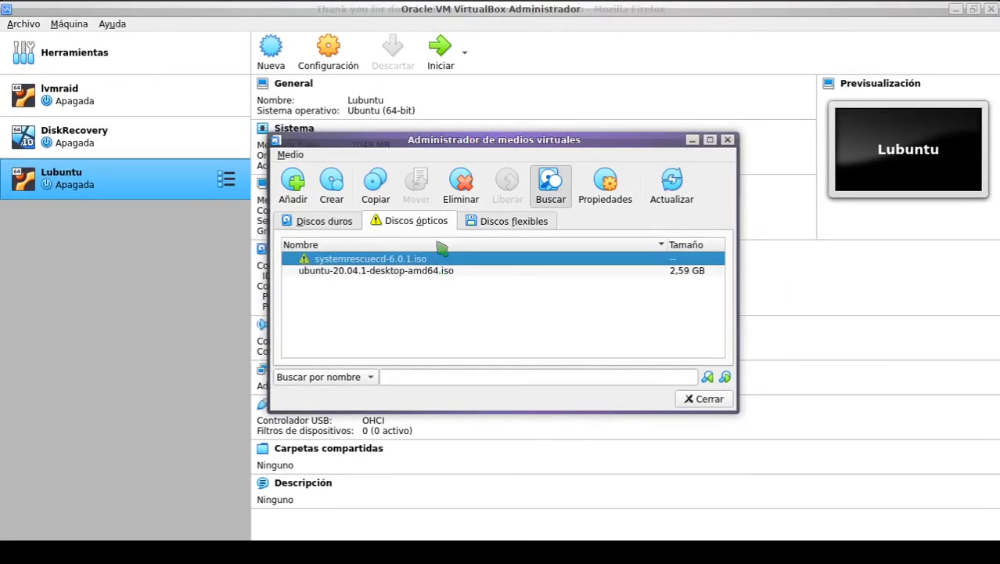
click(461, 183)
click(470, 326)
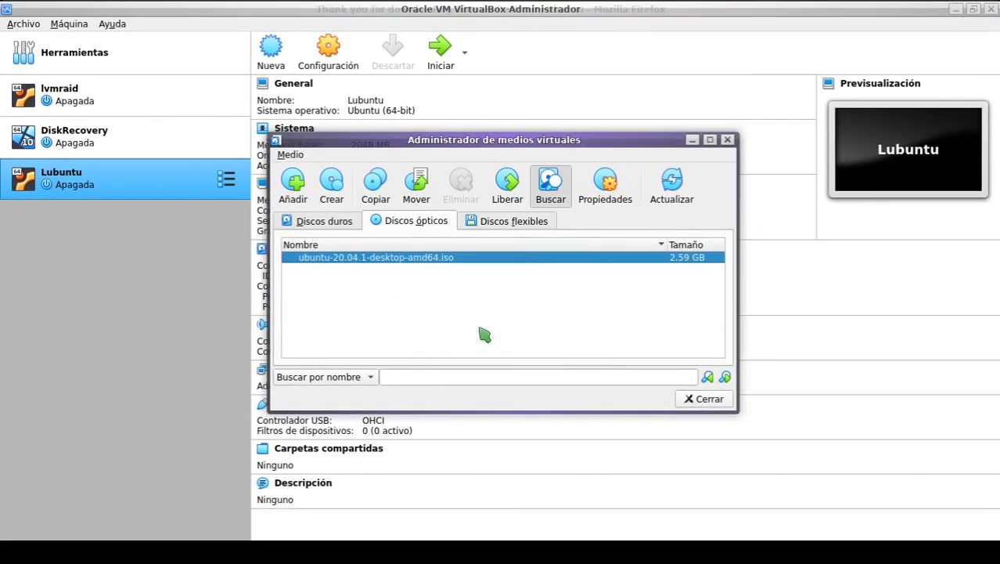
click(705, 399)
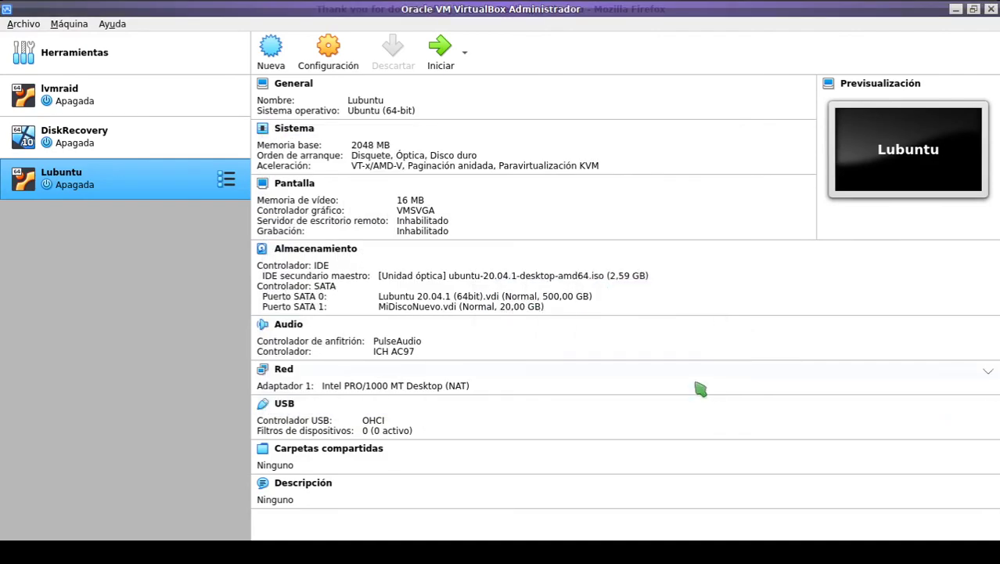
- Open Lubuntu's storage settings and examine the attributes of the SATA and IDE controllers
click(332, 251)
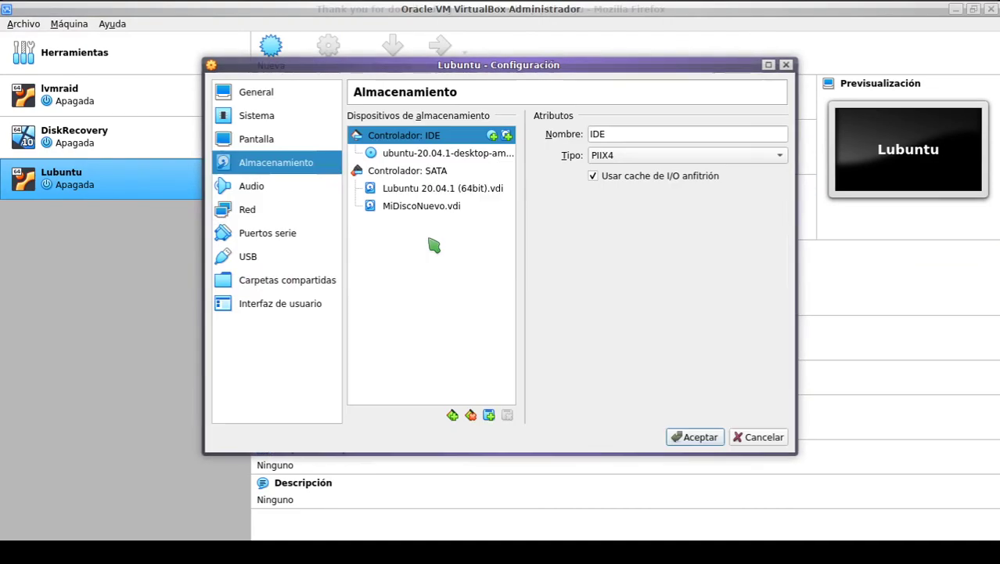
click(423, 172)
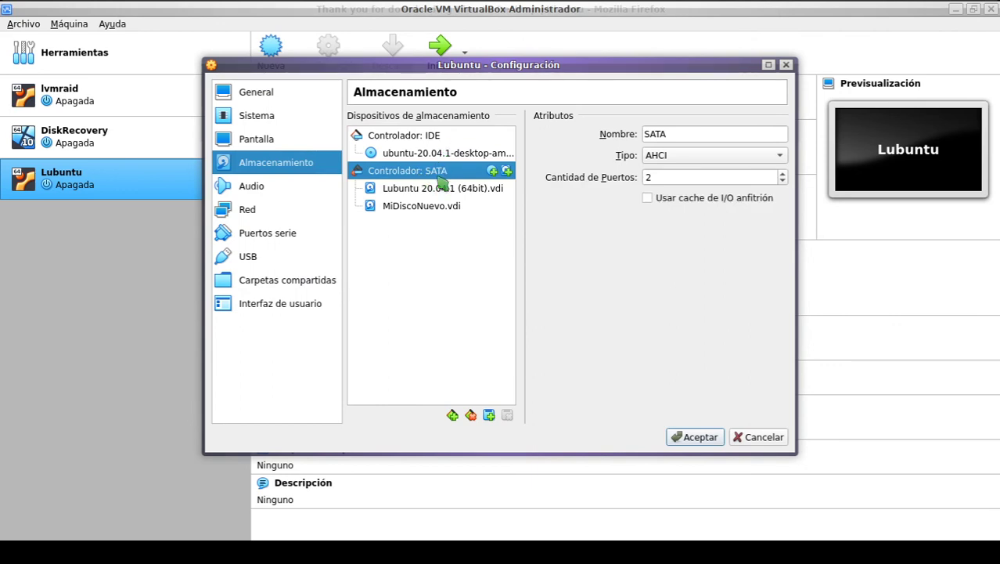
click(423, 138)
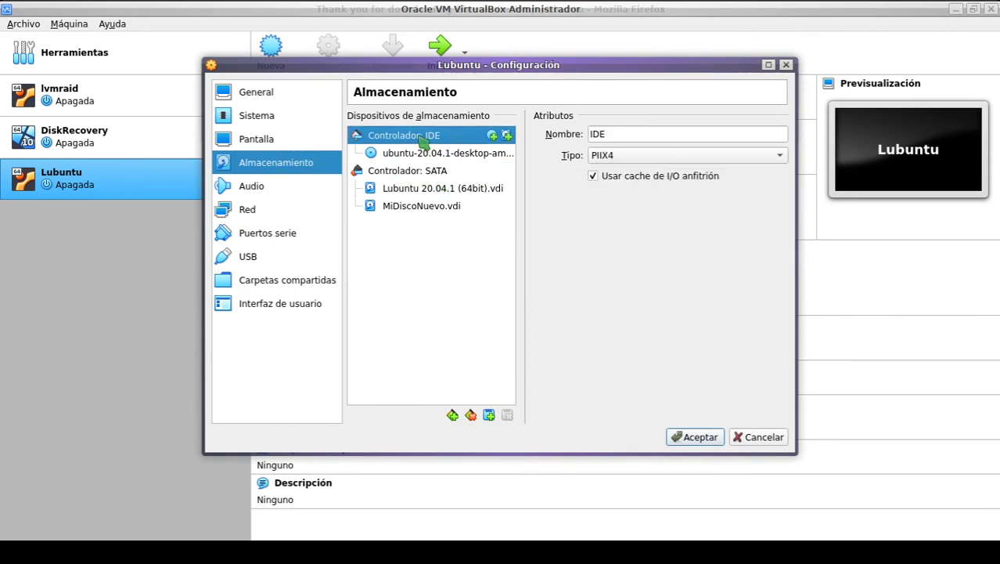